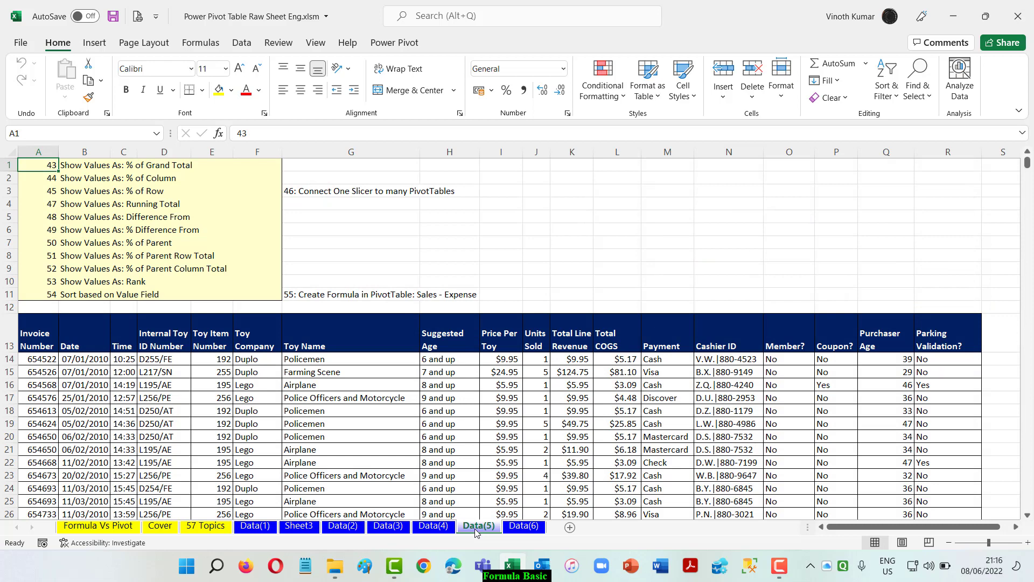
- Open the Data(6) sheet and review its Data Model notes and the Transaction and SalesRepRegion tables
{"action": "left_click", "coordinate": [527, 527]}
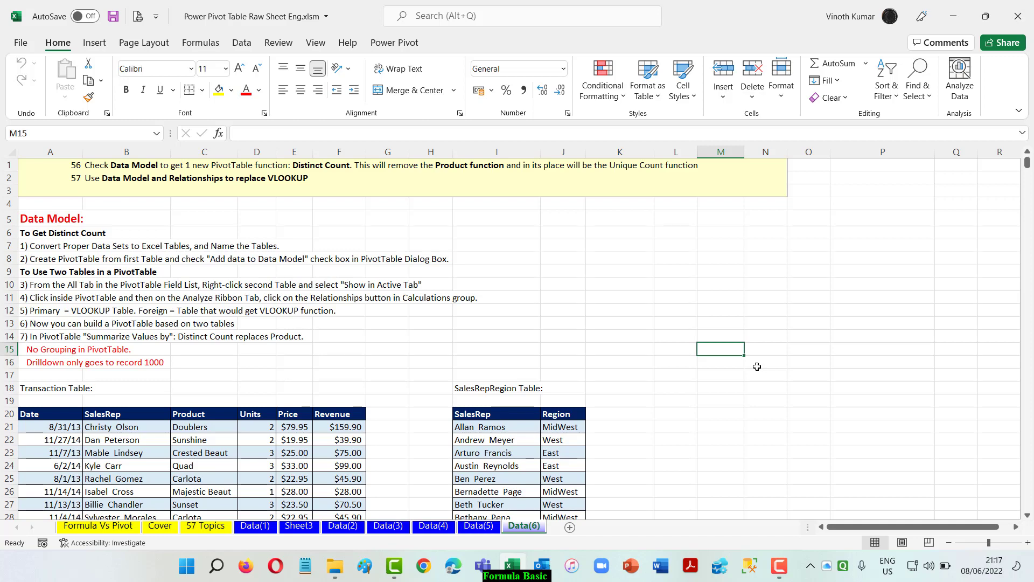
{"action": "scroll", "coordinate": [757, 366], "scroll_direction": "down", "scroll_amount": 14}
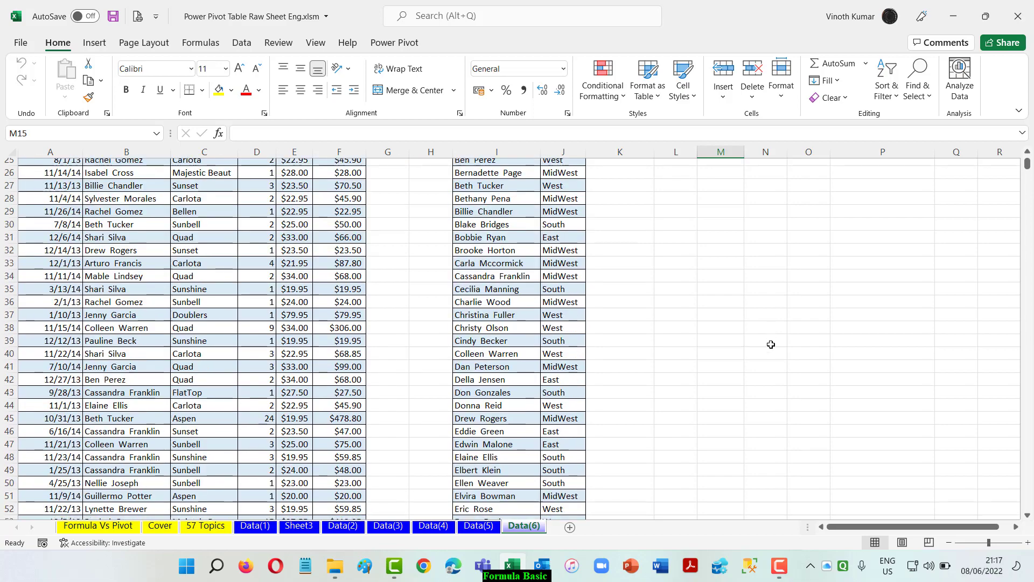
{"action": "scroll", "coordinate": [770, 345], "scroll_direction": "up", "scroll_amount": 11}
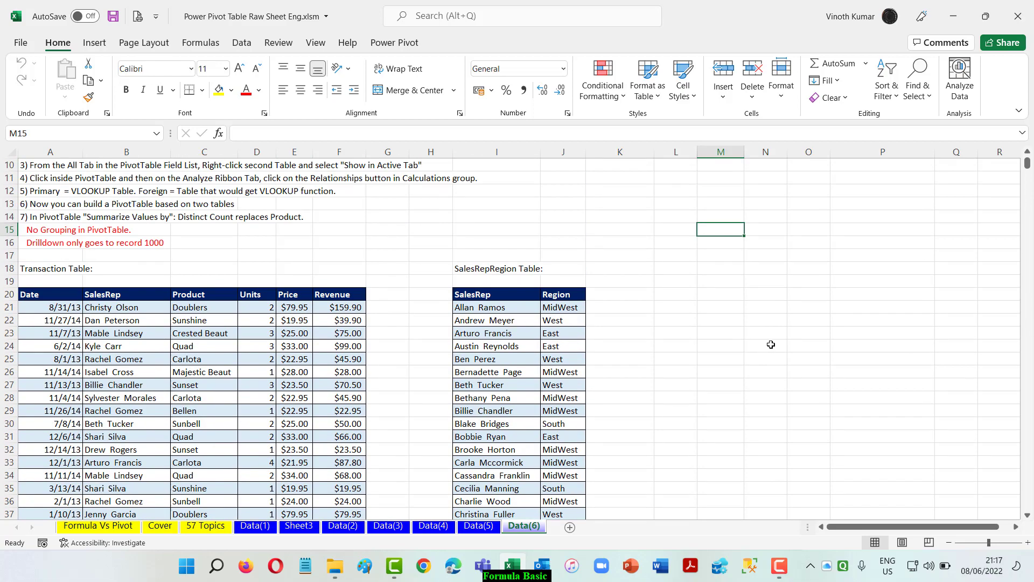
{"action": "scroll", "coordinate": [771, 345], "scroll_direction": "up", "scroll_amount": 3}
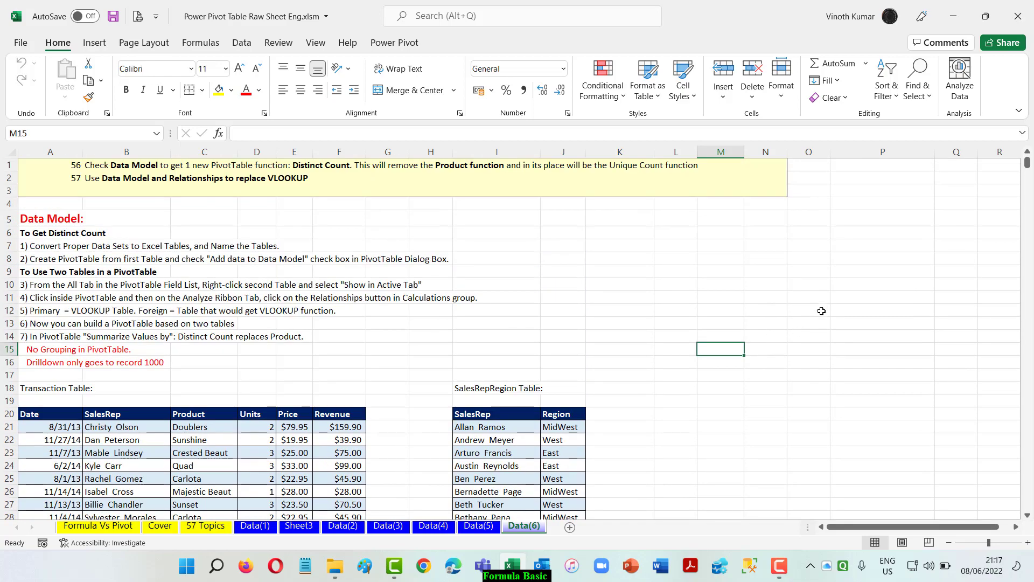
{"action": "scroll", "coordinate": [770, 344], "scroll_direction": "down", "scroll_amount": 5}
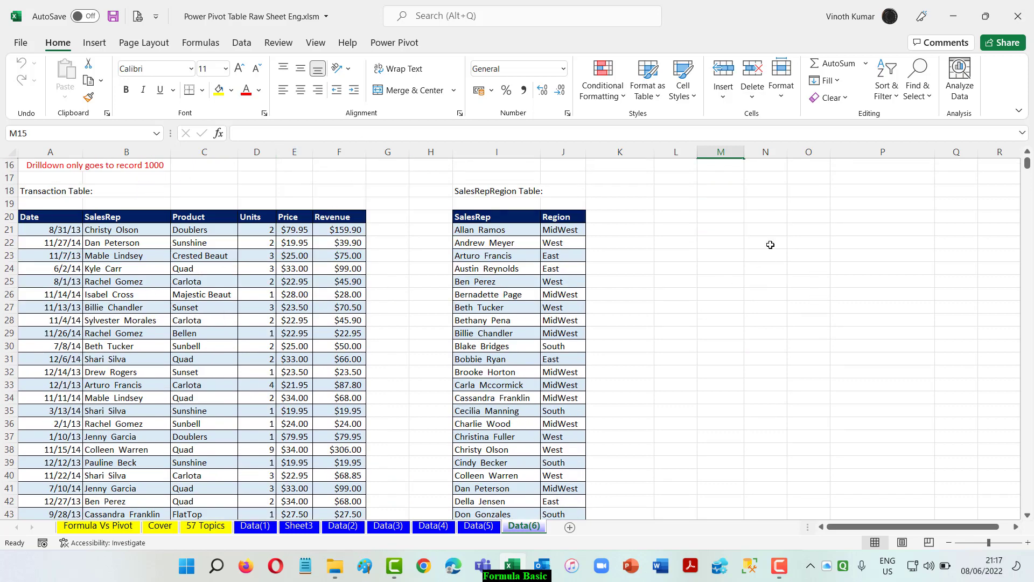
{"action": "left_click", "coordinate": [568, 217]}
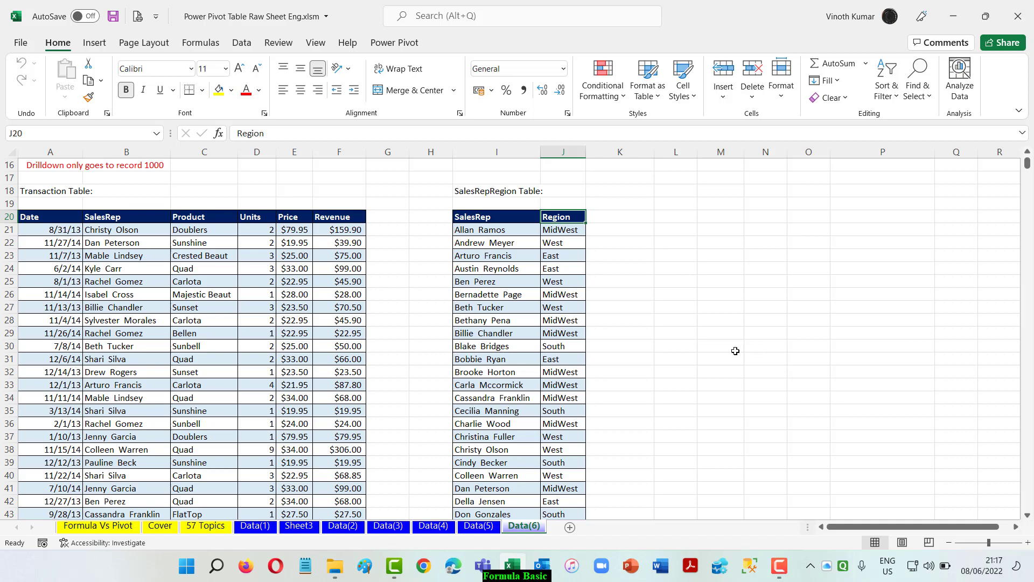
{"action": "scroll", "coordinate": [735, 351], "scroll_direction": "up", "scroll_amount": 4}
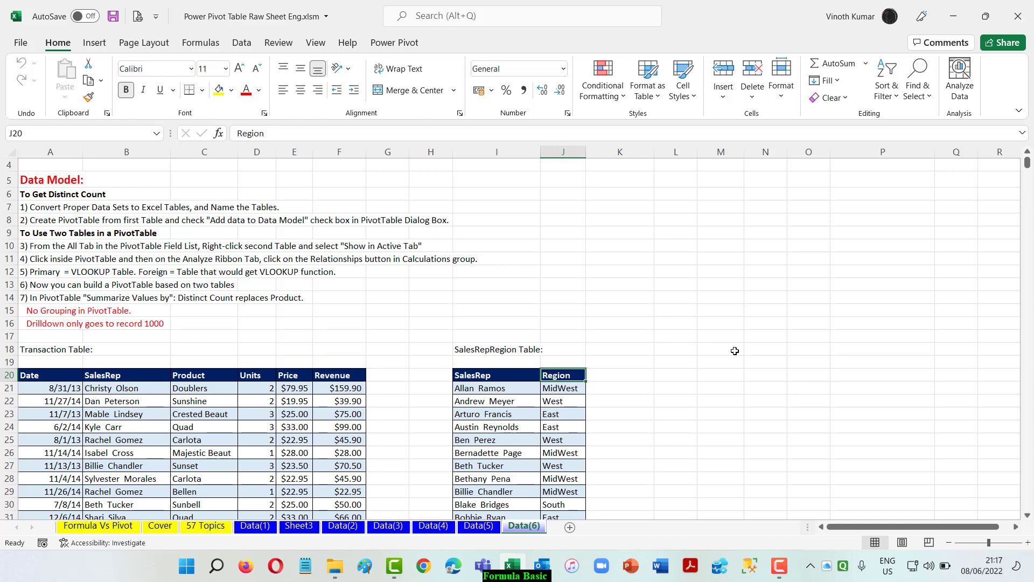
- List the distinct Region entries of the SalesRepRegion table in cell M6 with the formula =UNIQUE(J20:J92)
{"action": "left_click", "coordinate": [713, 195]}
{"action": "type", "text": "=uni"}
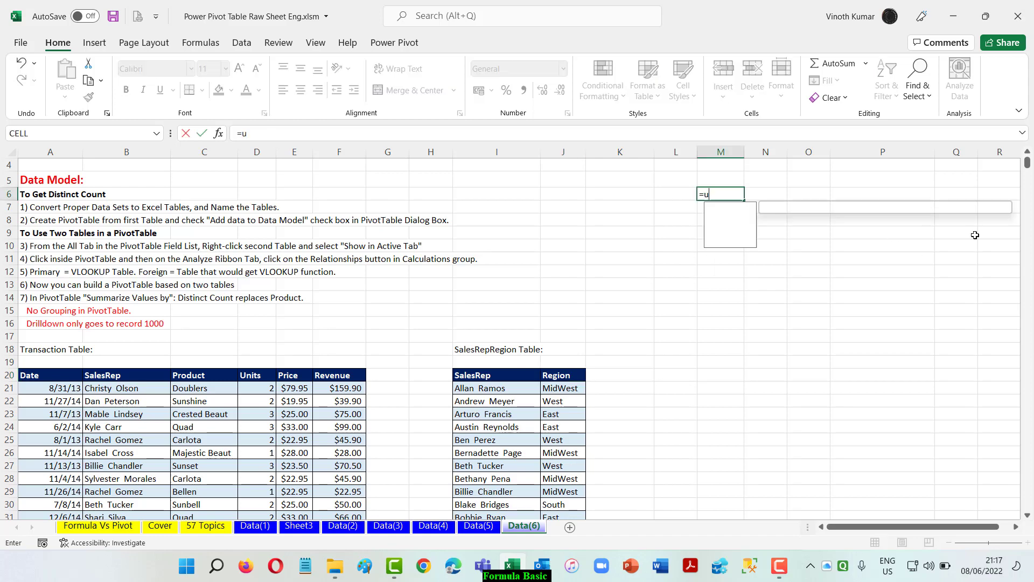
{"action": "key", "text": "Down"}
{"action": "key", "text": "Down"}
{"action": "key", "text": "Tab"}
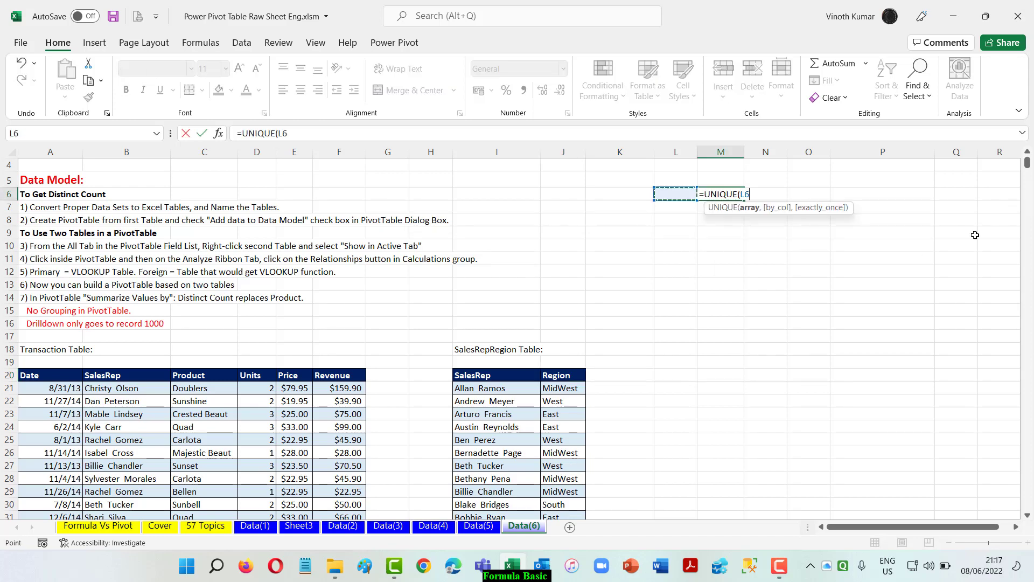
{"action": "key", "text": "Left"}
{"action": "key", "text": "Left"}
{"action": "key", "text": "Left"}
{"action": "key", "text": "Left"}
{"action": "key", "text": "Left"}
{"action": "key", "text": "Left"}
{"action": "key", "text": "Left"}
{"action": "key", "text": "Left"}
{"action": "key", "text": "Down"}
{"action": "key", "text": "Down"}
{"action": "key", "text": "Down"}
{"action": "key", "text": "Down"}
{"action": "key", "text": "Down"}
{"action": "key", "text": "Down"}
{"action": "key", "text": "Down"}
{"action": "key", "text": "Down"}
{"action": "key", "text": "Down"}
{"action": "key", "text": "Down"}
{"action": "key", "text": "Down"}
{"action": "key", "text": "Down"}
{"action": "key", "text": "Down"}
{"action": "key", "text": "Right"}
{"action": "key", "text": "Right"}
{"action": "key", "text": "Right"}
{"action": "key", "text": "Right"}
{"action": "key", "text": "Right"}
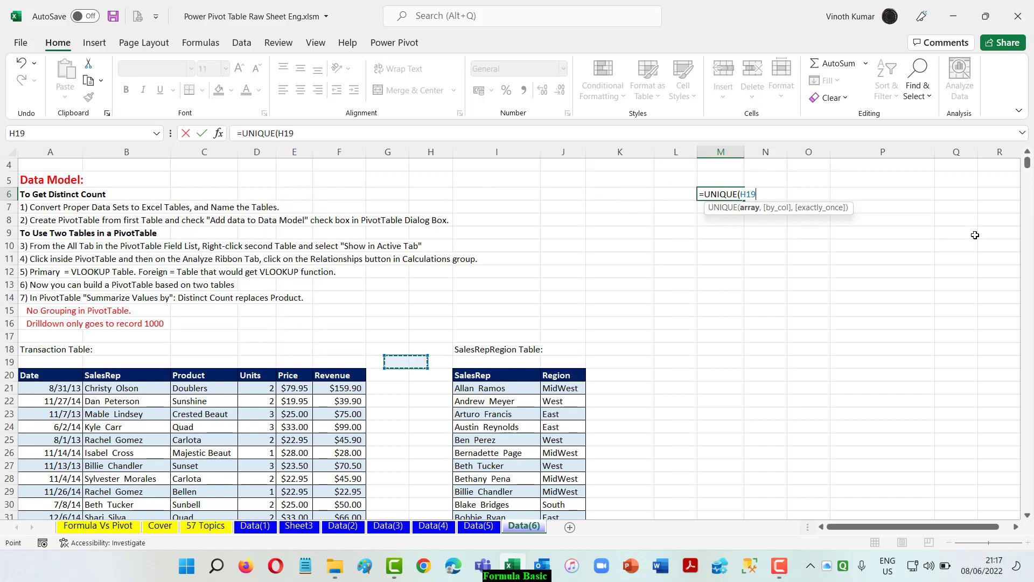
{"action": "key", "text": "Down"}
{"action": "key", "text": "ctrl+shift+Down"}
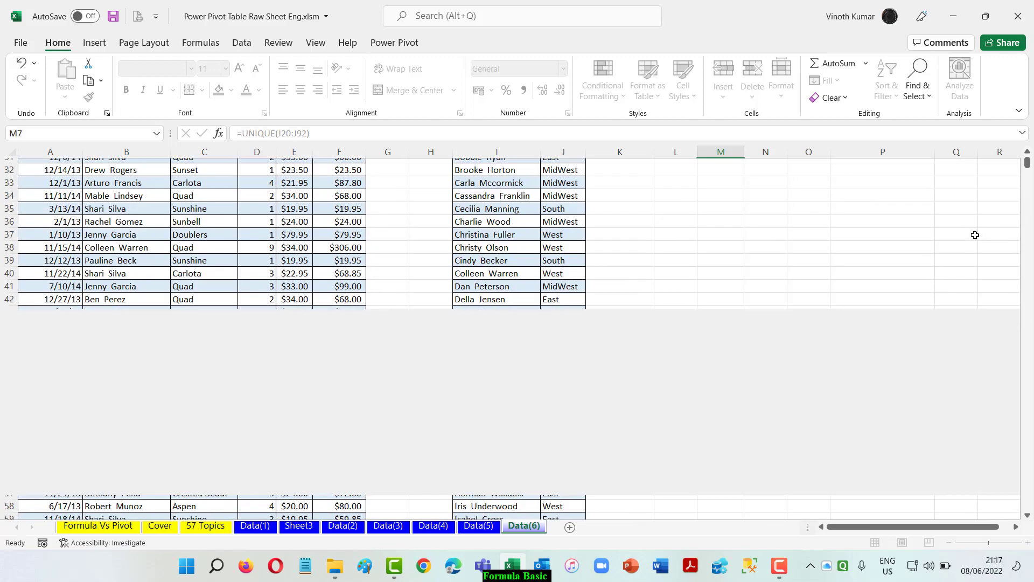
{"action": "key", "text": "Return"}
{"action": "scroll", "coordinate": [886, 317], "scroll_direction": "up", "scroll_amount": 1}
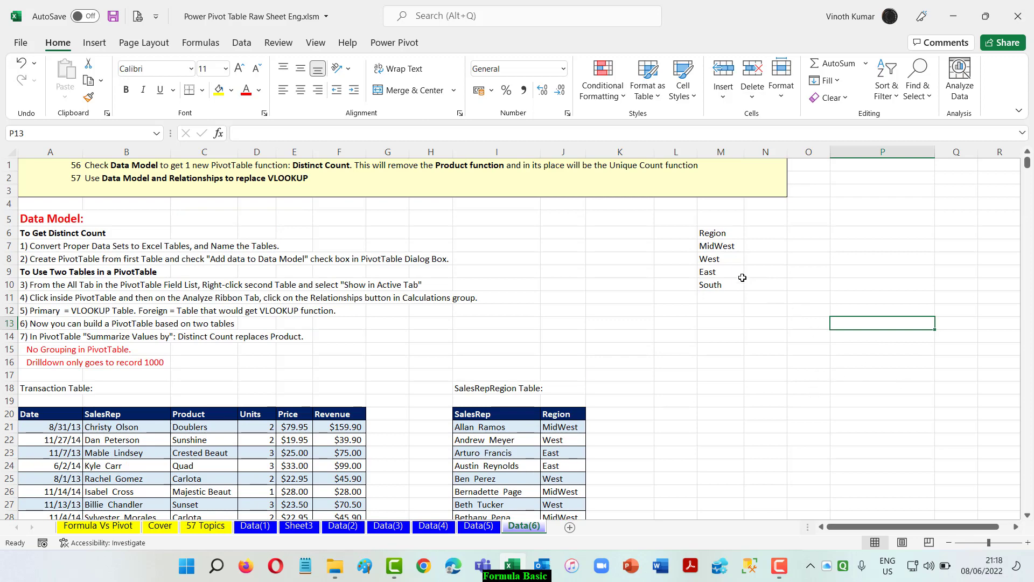
- Select the UNIQUE formula's spilled region list in M6:M10 and delete it
{"action": "left_click_drag", "start_coordinate": [724, 249], "coordinate": [724, 283]}
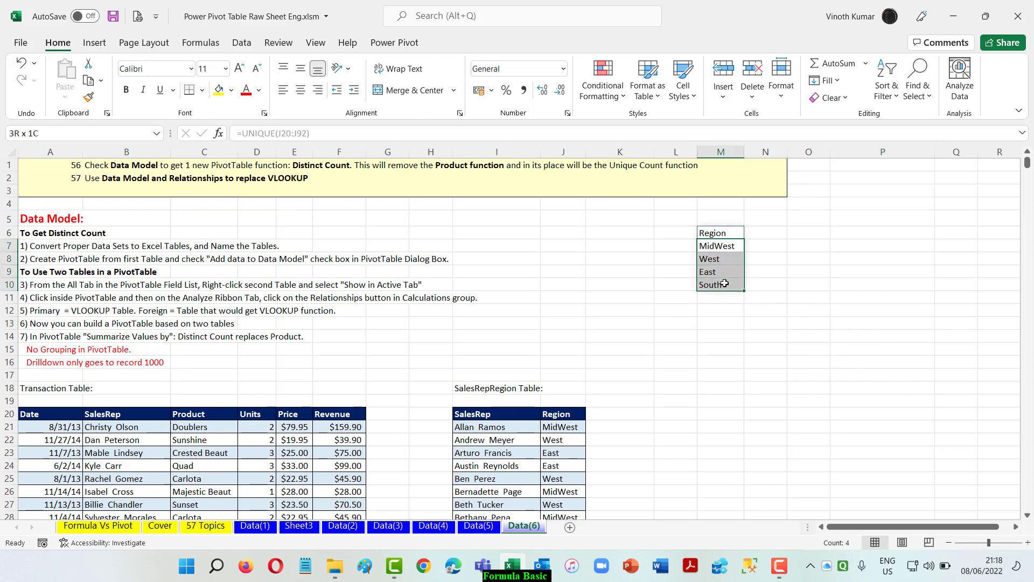
{"action": "left_click", "coordinate": [800, 365]}
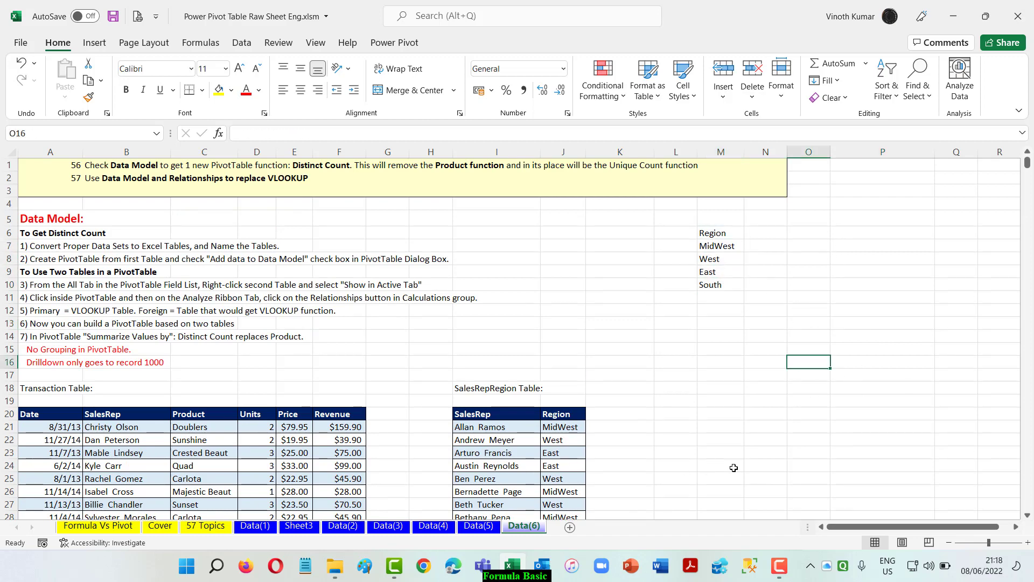
{"action": "left_click_drag", "start_coordinate": [717, 235], "coordinate": [720, 270]}
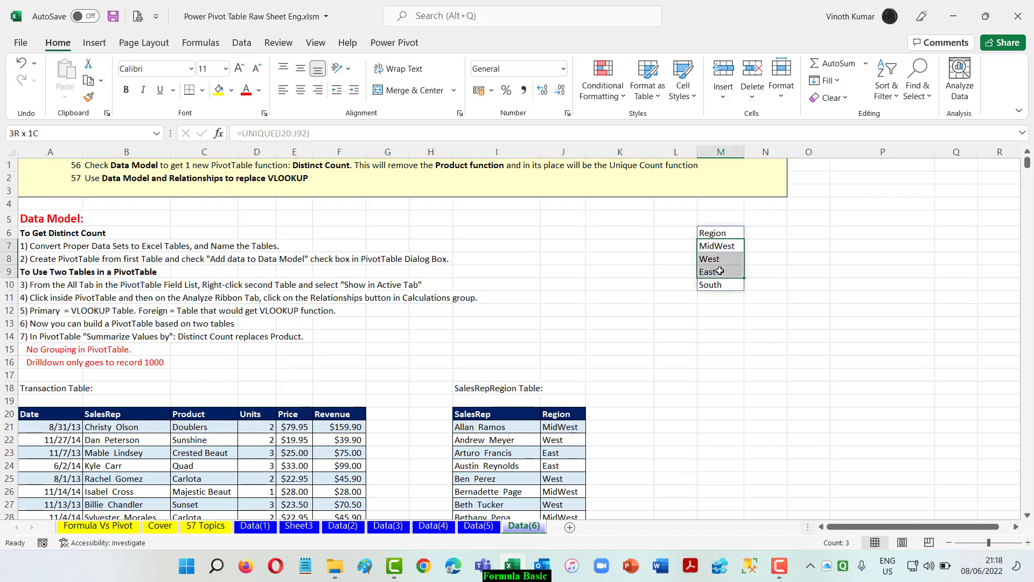
{"action": "left_click", "coordinate": [800, 255]}
{"action": "left_click_drag", "start_coordinate": [733, 231], "coordinate": [730, 284]}
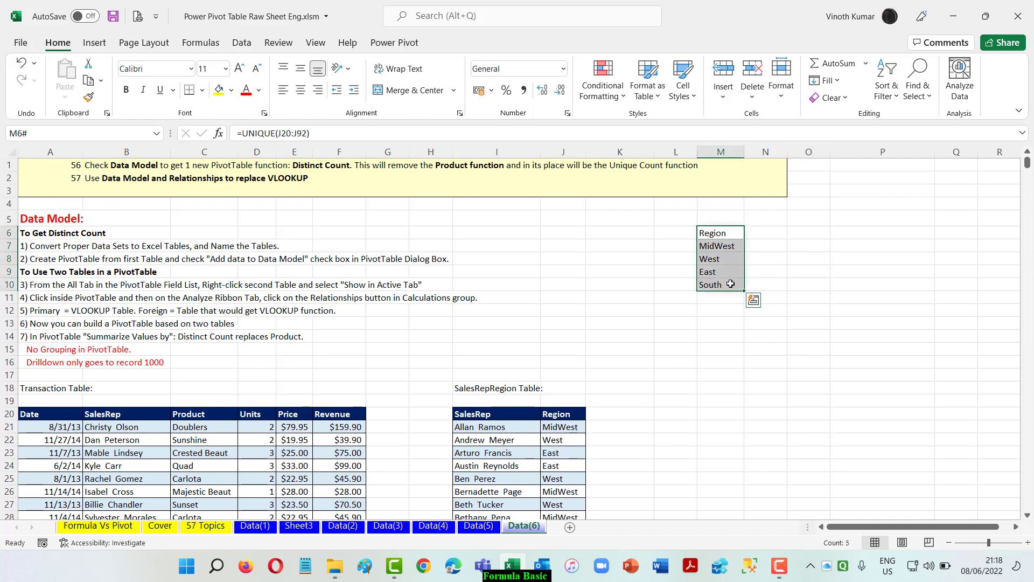
{"action": "key", "text": "Delete"}
{"action": "left_click", "coordinate": [753, 350]}
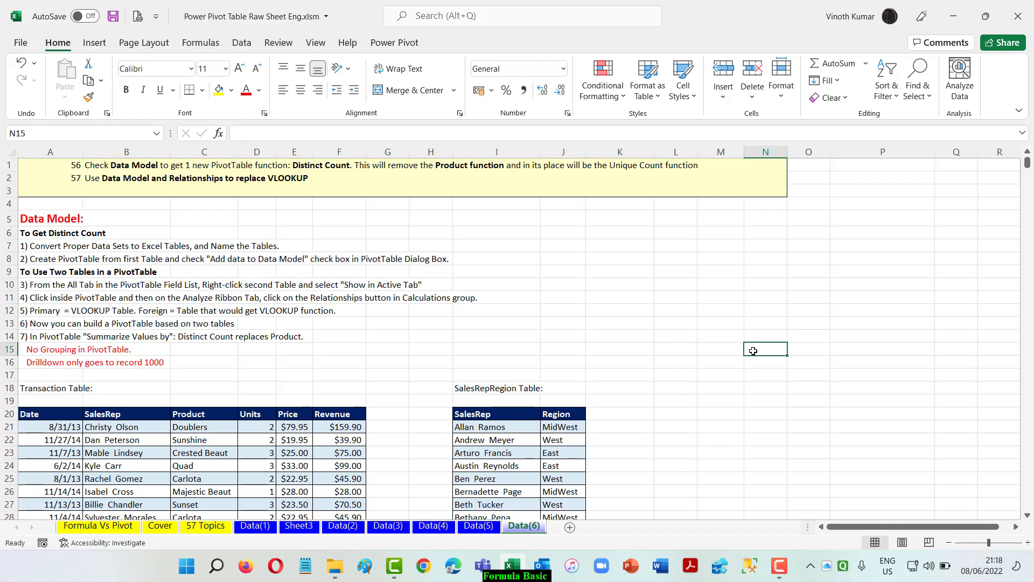
- Create a PivotTable from the SalesRepRegion table on a new worksheet without adding the data to the Data Model
{"action": "left_click", "coordinate": [512, 425]}
{"action": "left_click", "coordinate": [498, 420]}
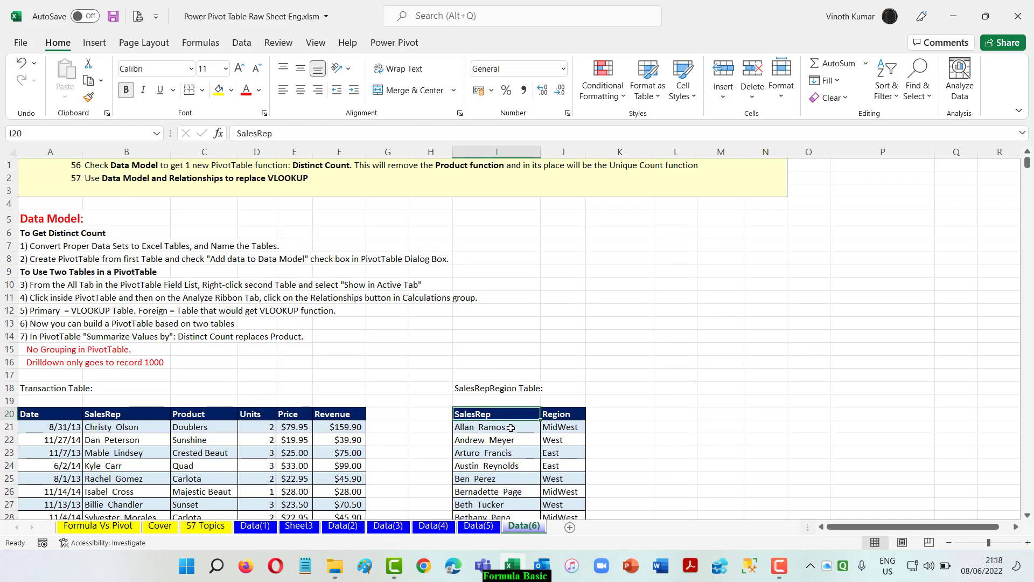
{"action": "left_click", "coordinate": [94, 42]}
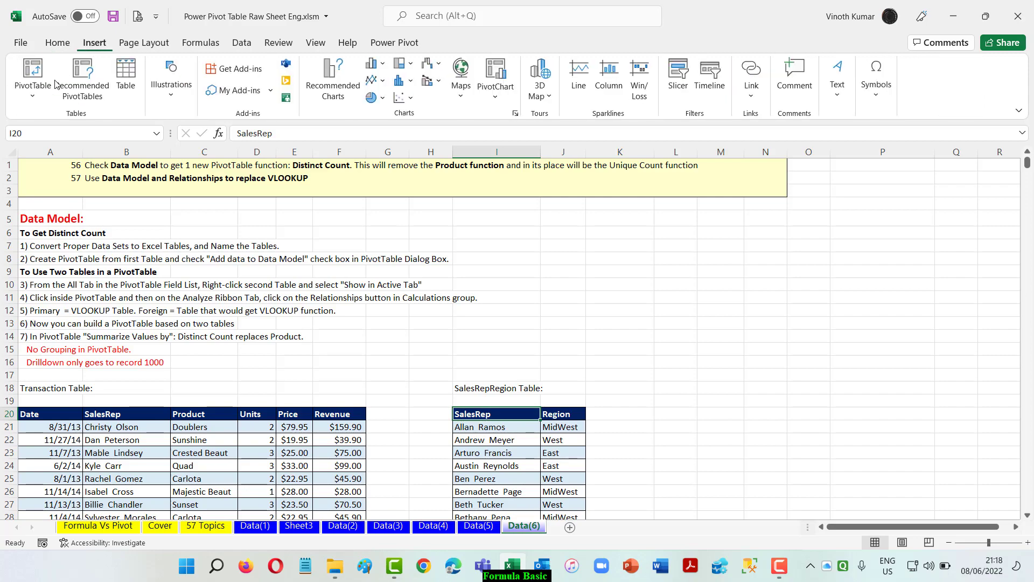
{"action": "left_click", "coordinate": [34, 78]}
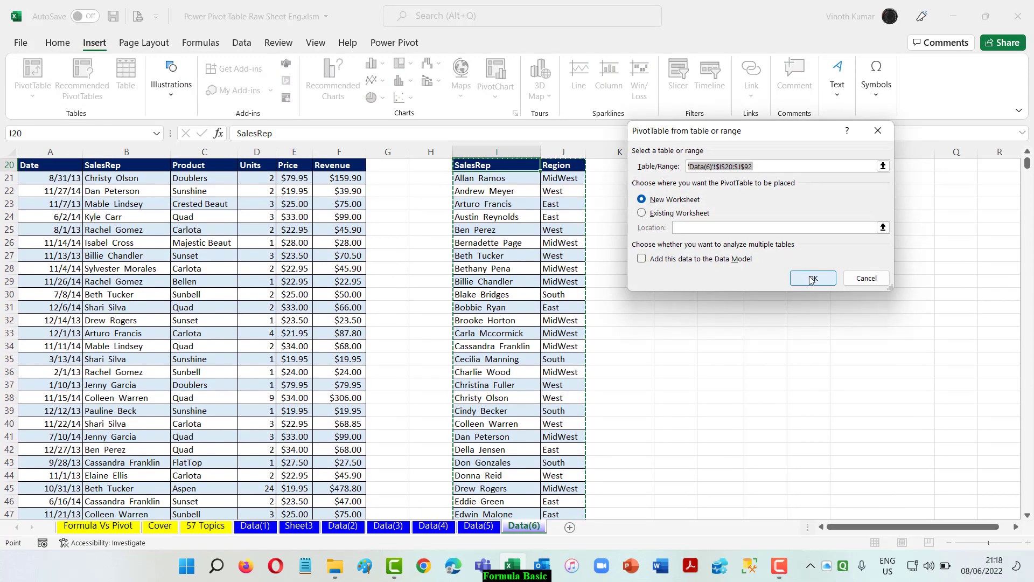
{"action": "left_click", "coordinate": [812, 278]}
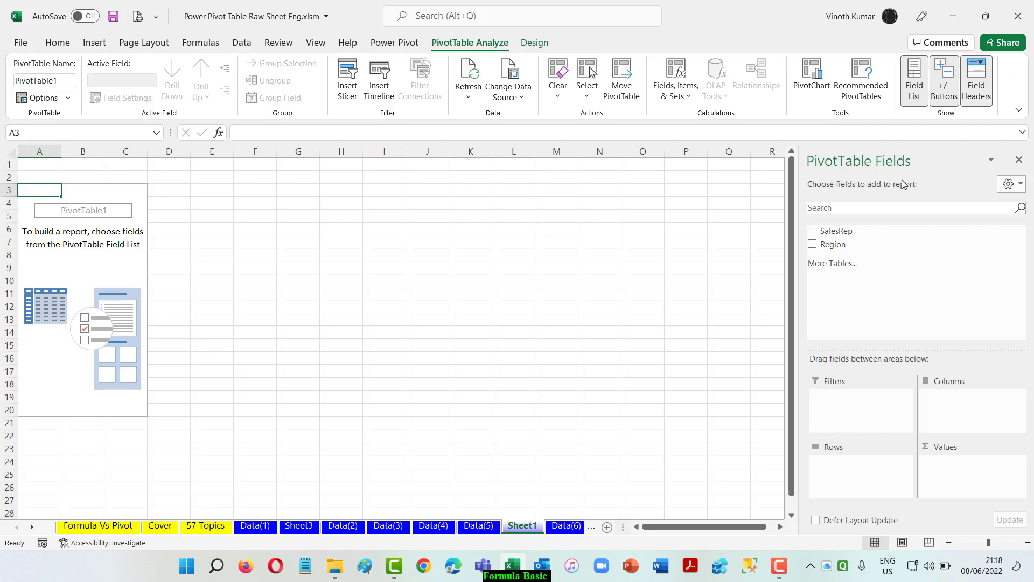
- Delete the new worksheet that holds the empty PivotTable
{"action": "right_click", "coordinate": [527, 532]}
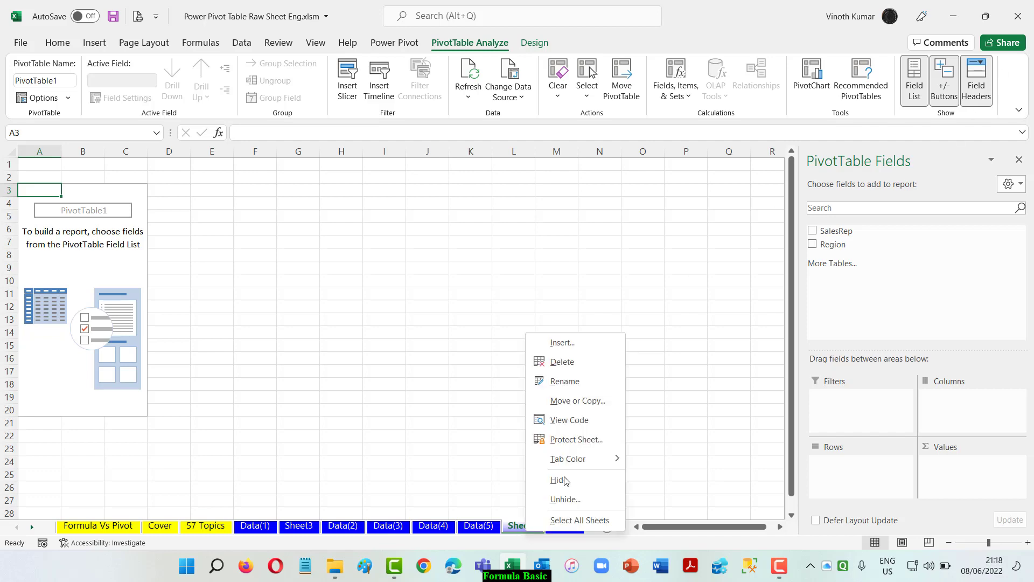
{"action": "left_click", "coordinate": [579, 362]}
{"action": "left_click", "coordinate": [495, 319]}
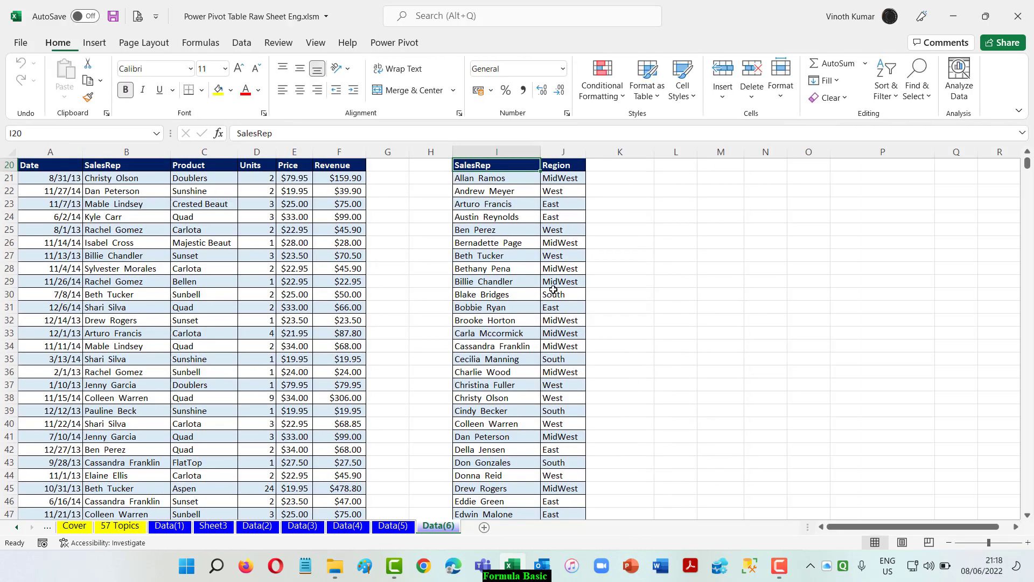
- Create a PivotTable from the SalesRepRegion range $I$20:$J$92 on a new worksheet, adding the data to the Data Model
{"action": "left_click", "coordinate": [95, 43]}
{"action": "left_click", "coordinate": [35, 71]}
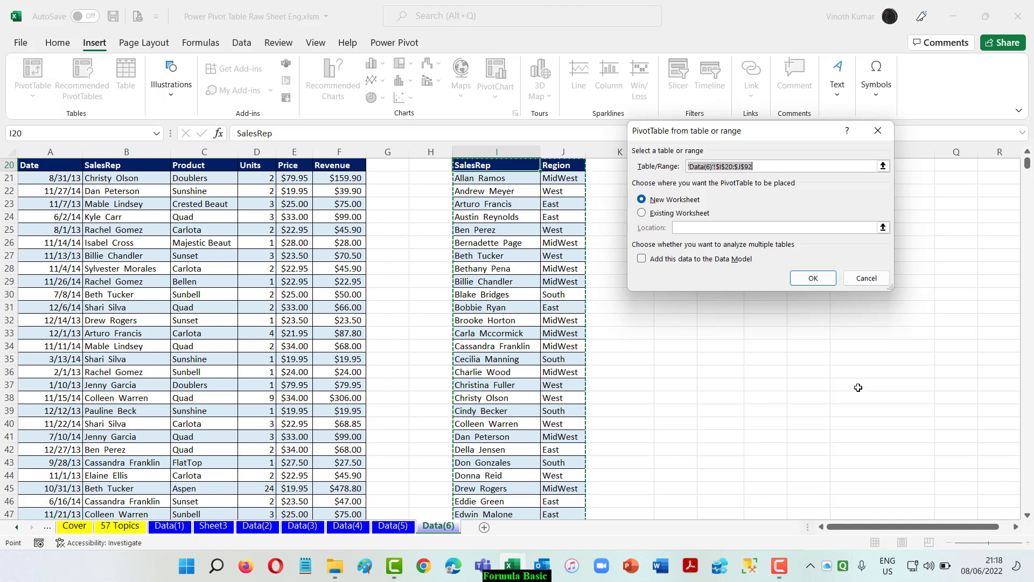
{"action": "left_click", "coordinate": [643, 260]}
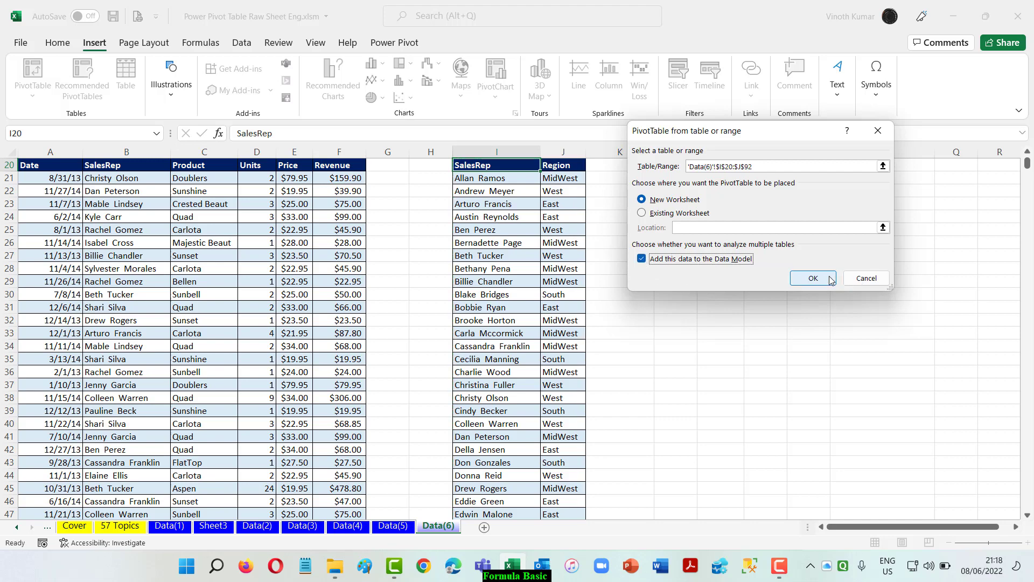
{"action": "left_click", "coordinate": [812, 278]}
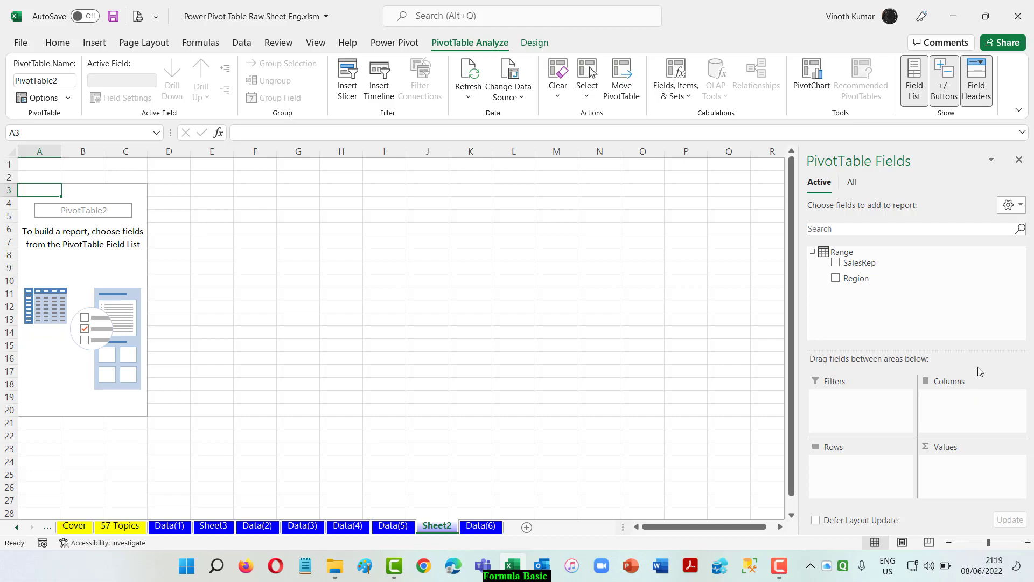
- Add the Region field to the PivotTable's values area
{"action": "left_click", "coordinate": [854, 184]}
{"action": "left_click", "coordinate": [820, 184]}
{"action": "left_click", "coordinate": [854, 183]}
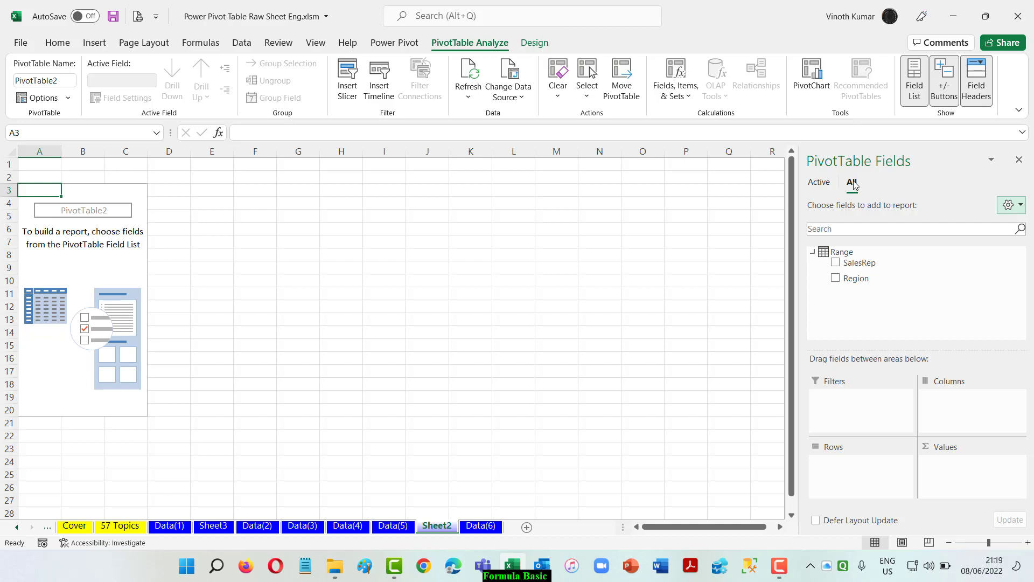
{"action": "left_click", "coordinate": [813, 186]}
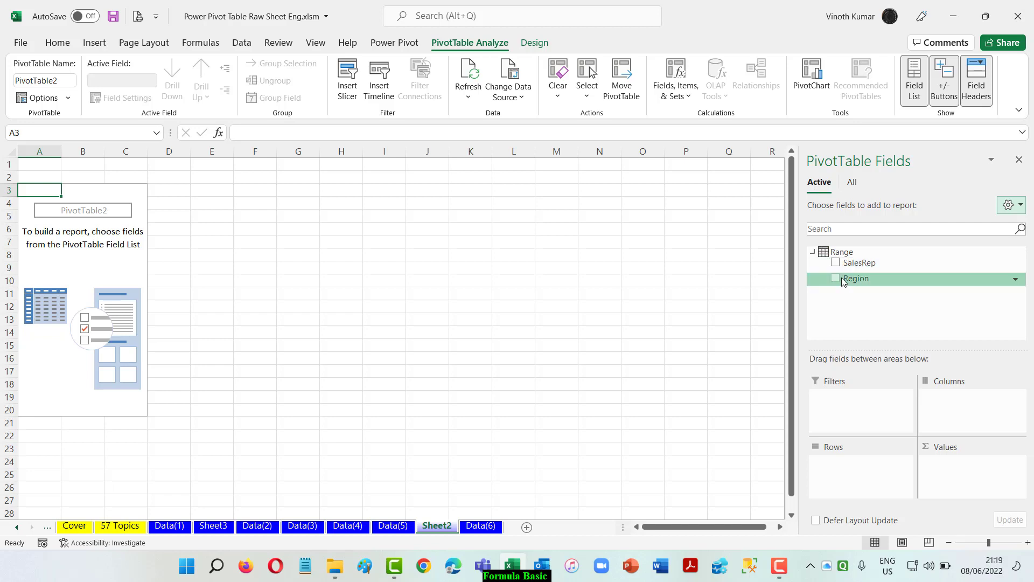
{"action": "left_click_drag", "start_coordinate": [843, 282], "coordinate": [966, 474]}
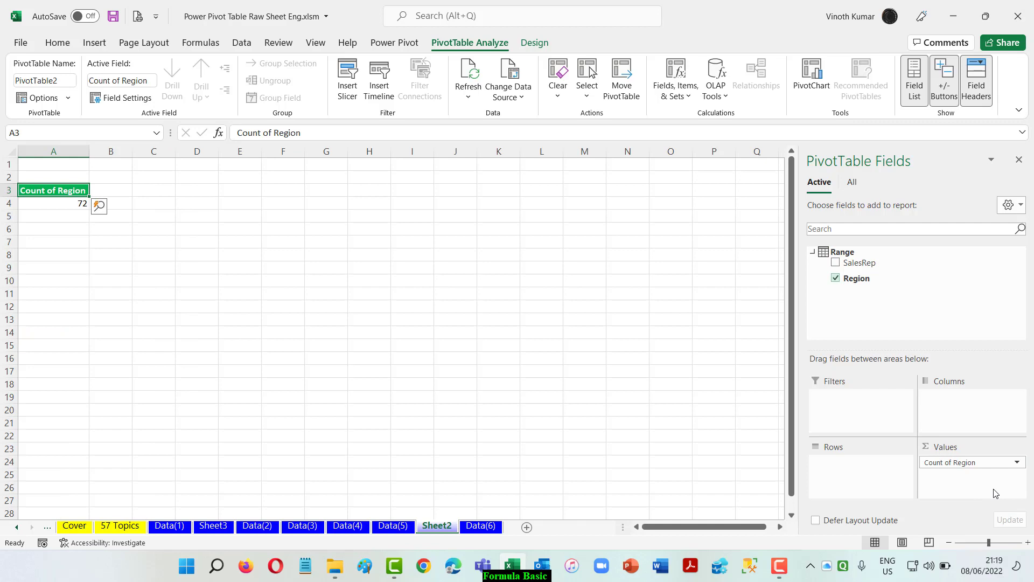
- Summarize the Region value field by Distinct Count and add Region as the PivotTable's row field
{"action": "left_click", "coordinate": [949, 466]}
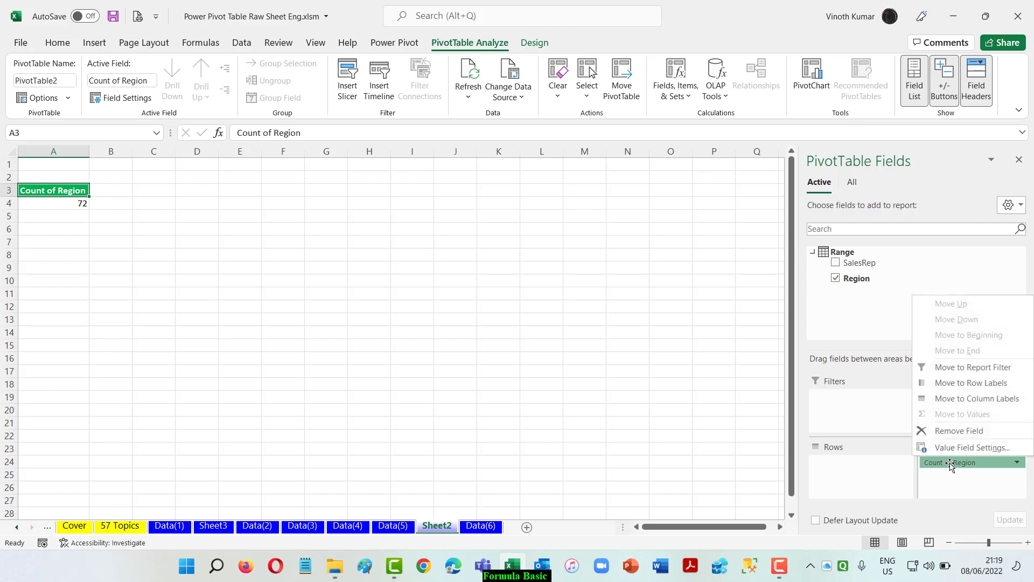
{"action": "left_click", "coordinate": [953, 448]}
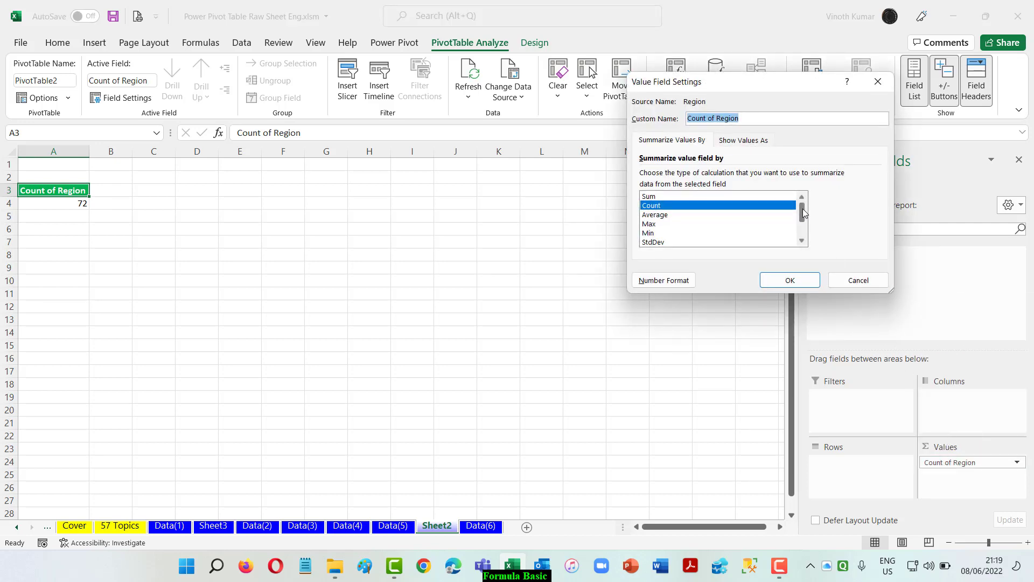
{"action": "left_click_drag", "start_coordinate": [803, 211], "coordinate": [803, 225]}
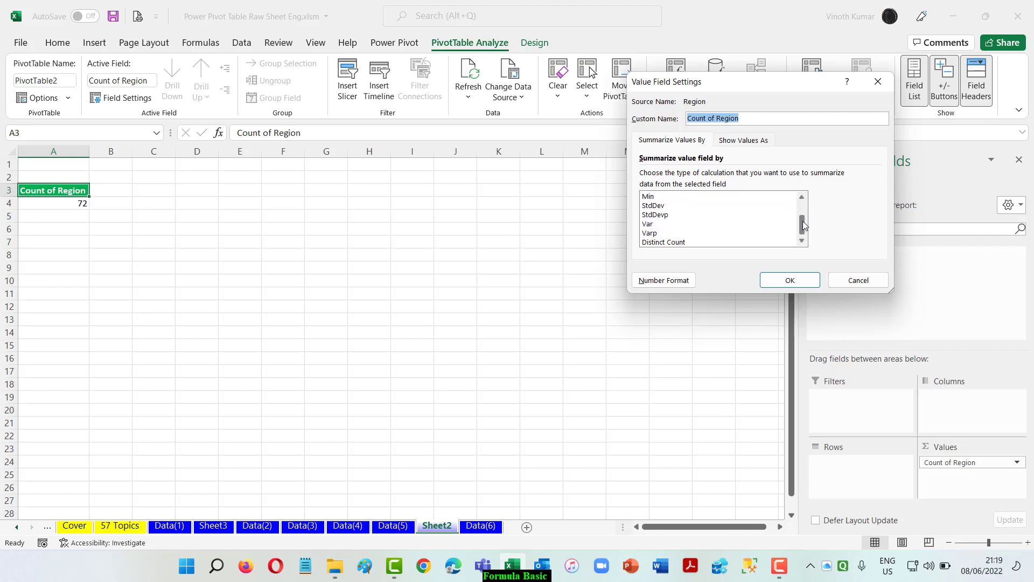
{"action": "left_click", "coordinate": [684, 243]}
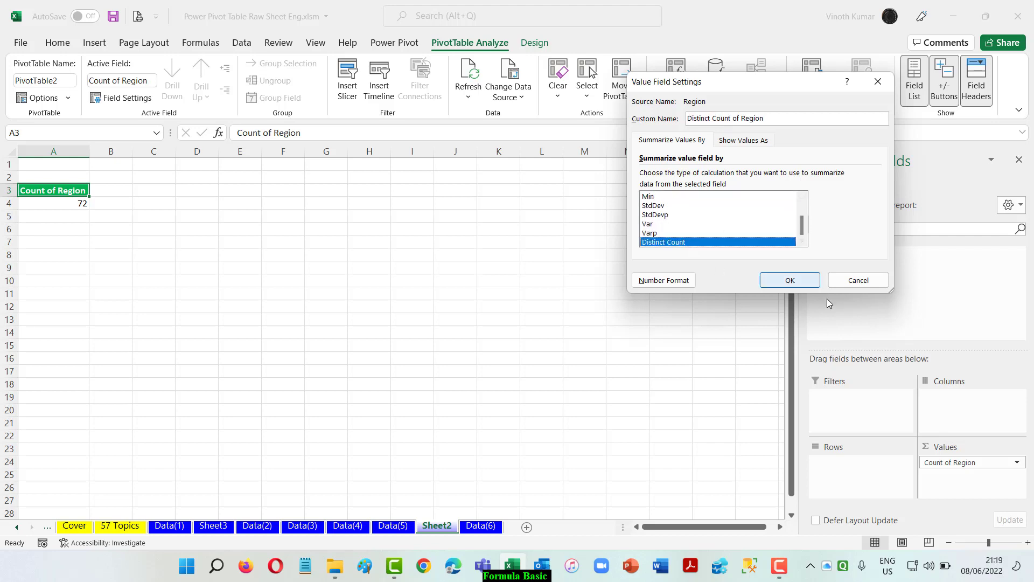
{"action": "left_click", "coordinate": [790, 280]}
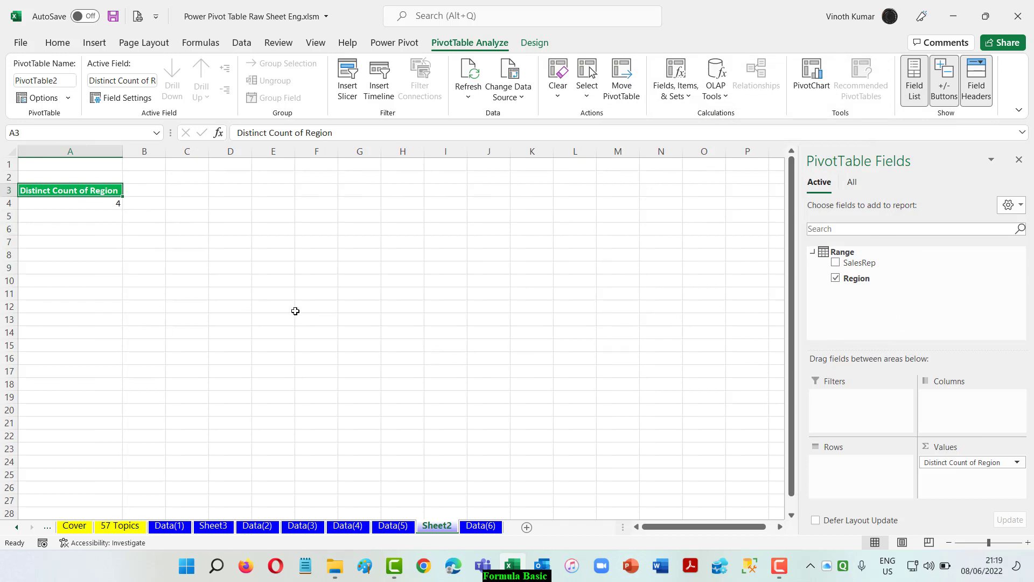
{"action": "left_click_drag", "start_coordinate": [862, 281], "coordinate": [855, 482]}
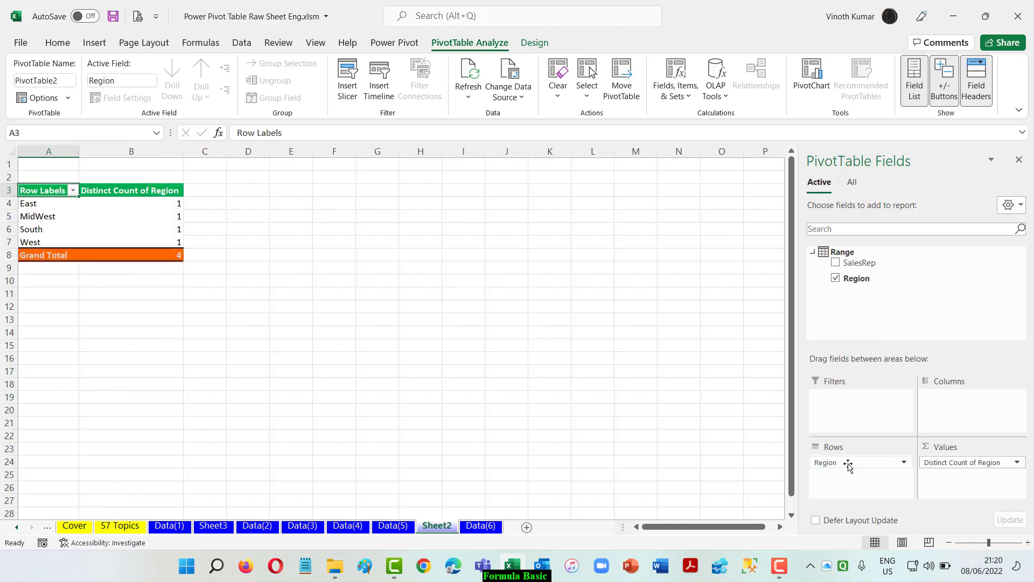
- Remove the Region field from the PivotTable's rows area, keeping only the distinct count value
{"action": "left_click_drag", "start_coordinate": [848, 462], "coordinate": [656, 391]}
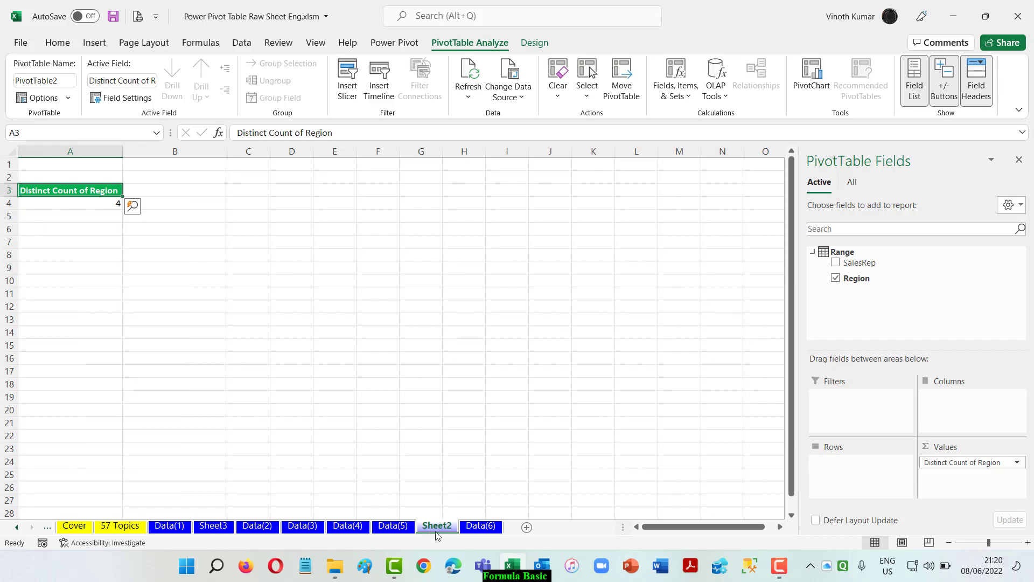
- Create a PivotTable from Data(6) range $I$20:$J$92 at Sheet2!$C$3 without the Data Model, and add Region to its values
{"action": "left_click", "coordinate": [481, 525]}
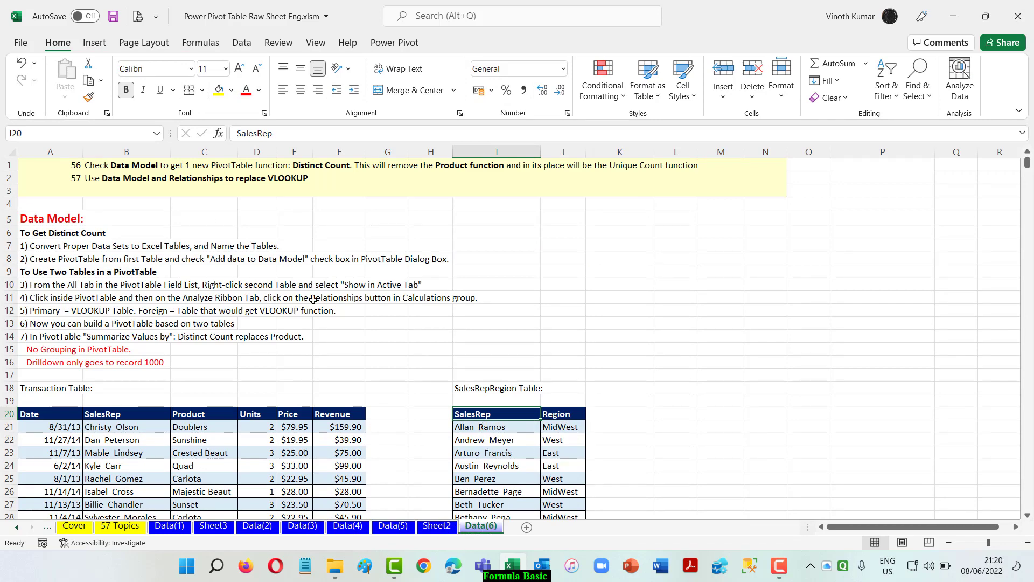
{"action": "left_click", "coordinate": [95, 43]}
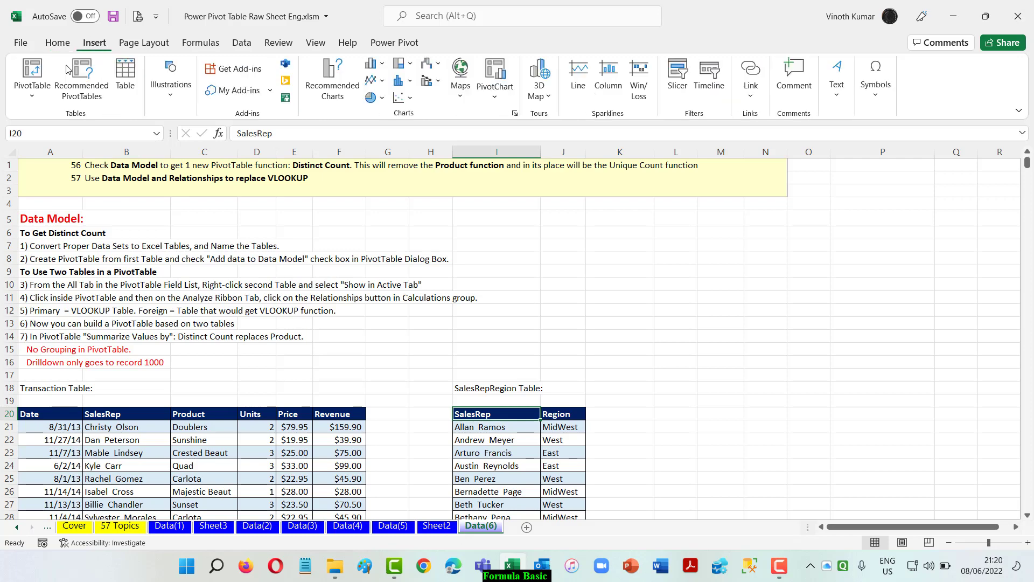
{"action": "left_click", "coordinate": [32, 73]}
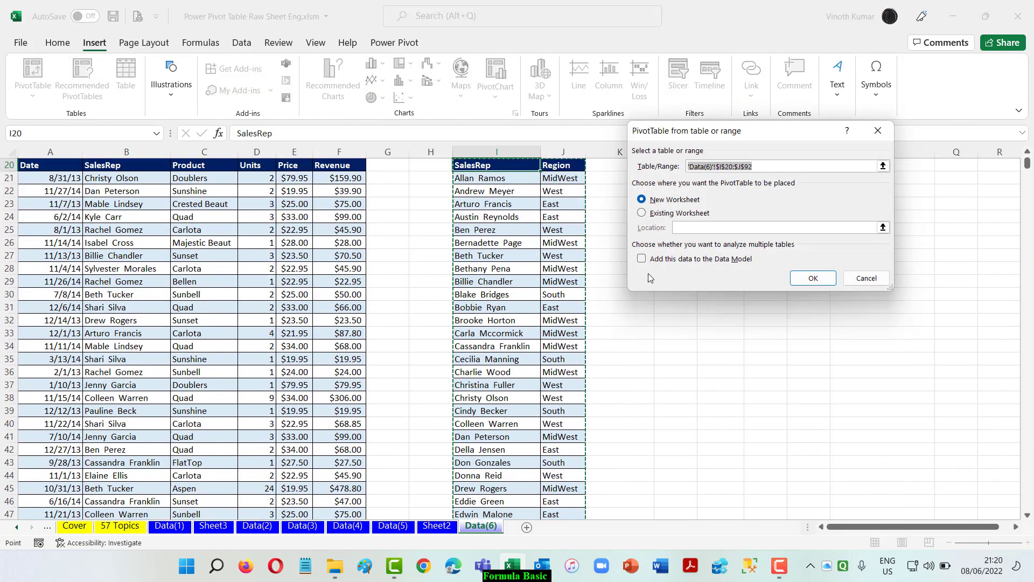
{"action": "left_click", "coordinate": [664, 213]}
{"action": "left_click", "coordinate": [882, 227]}
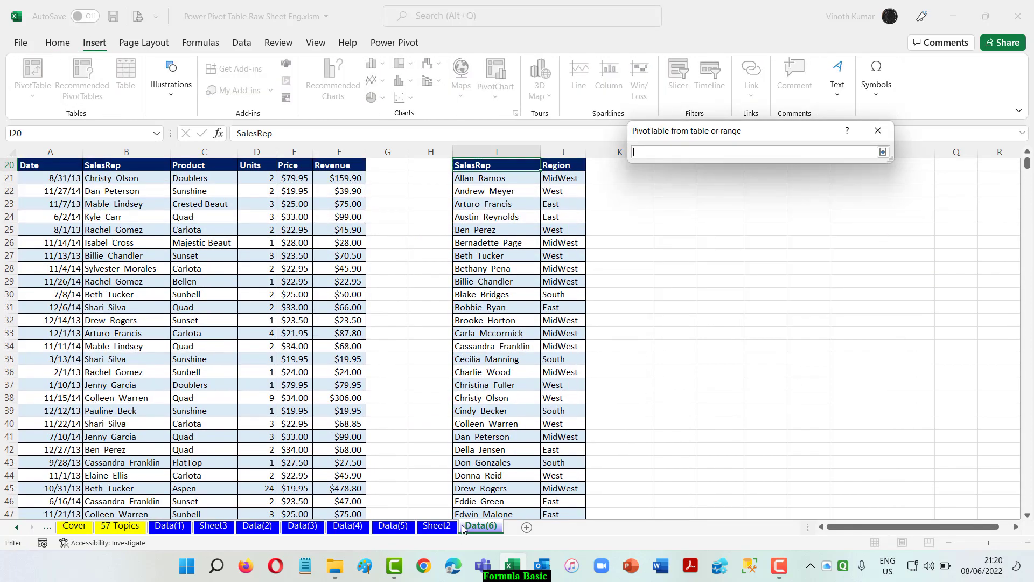
{"action": "left_click", "coordinate": [436, 526]}
{"action": "left_click", "coordinate": [238, 190]}
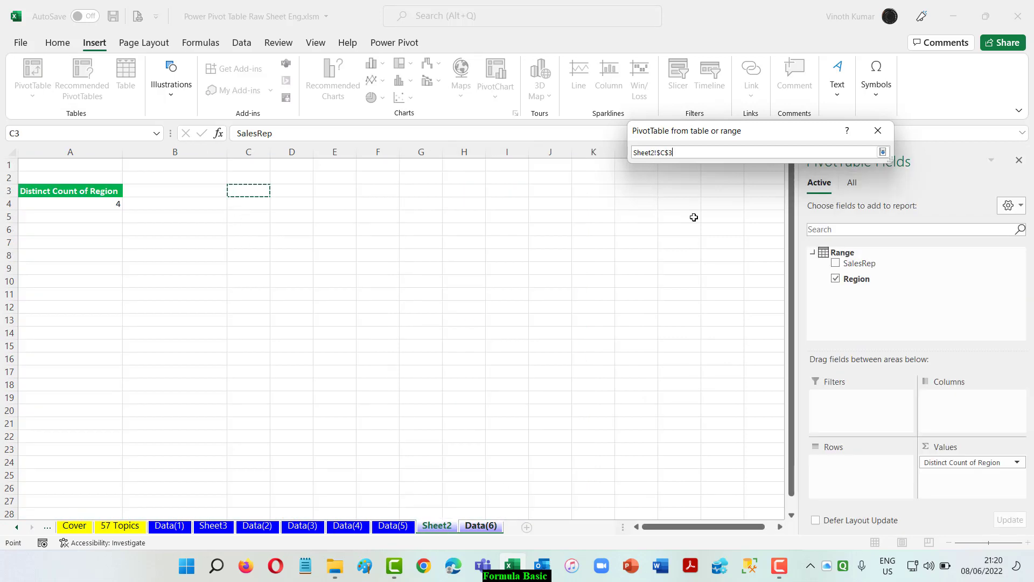
{"action": "left_click", "coordinate": [882, 154]}
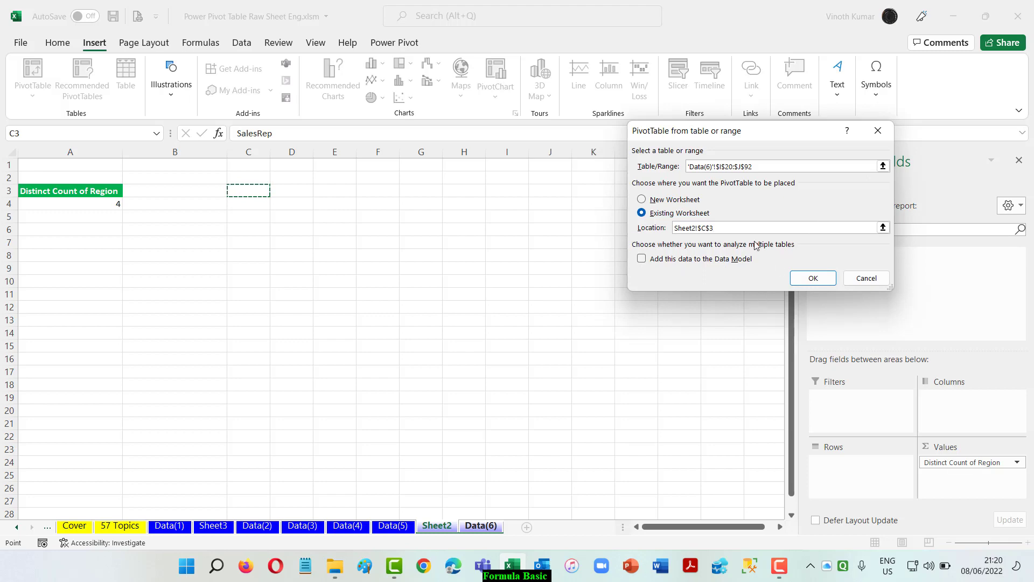
{"action": "left_click", "coordinate": [813, 278]}
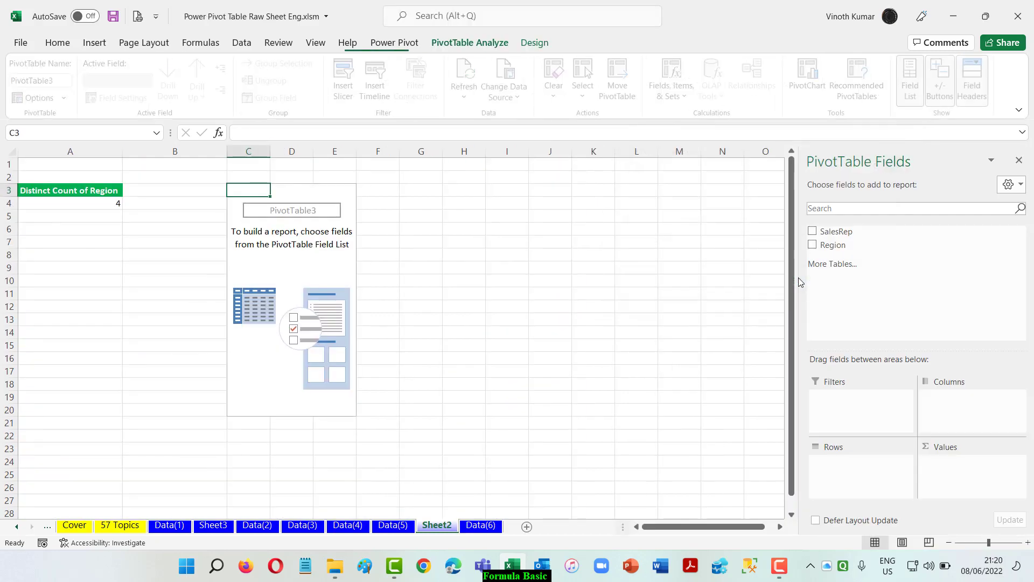
{"action": "left_click_drag", "start_coordinate": [838, 242], "coordinate": [963, 474]}
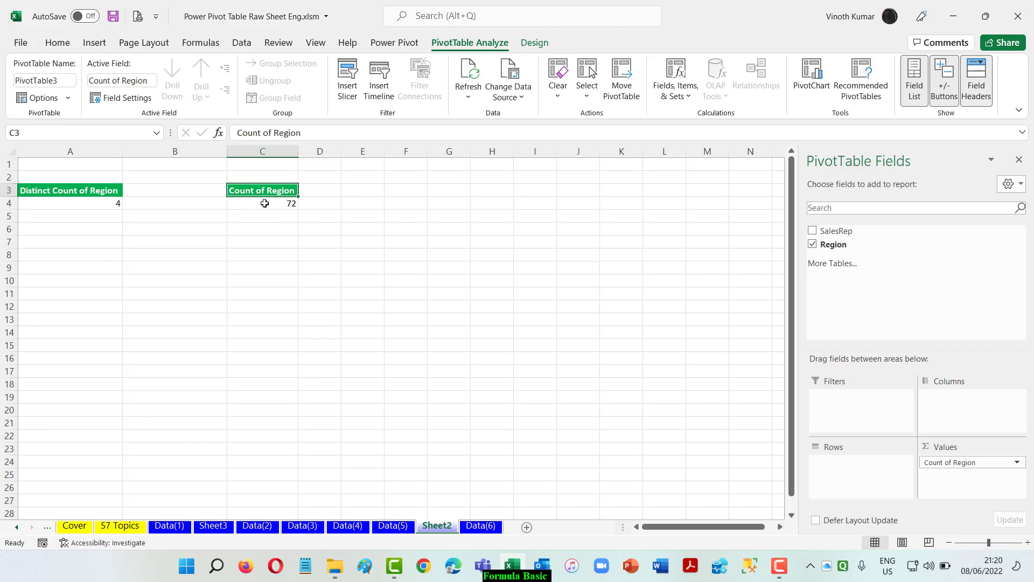
- Summarize the Region value field of the PivotTable at C3 by Product
{"action": "left_click", "coordinate": [932, 462]}
{"action": "left_click", "coordinate": [964, 447]}
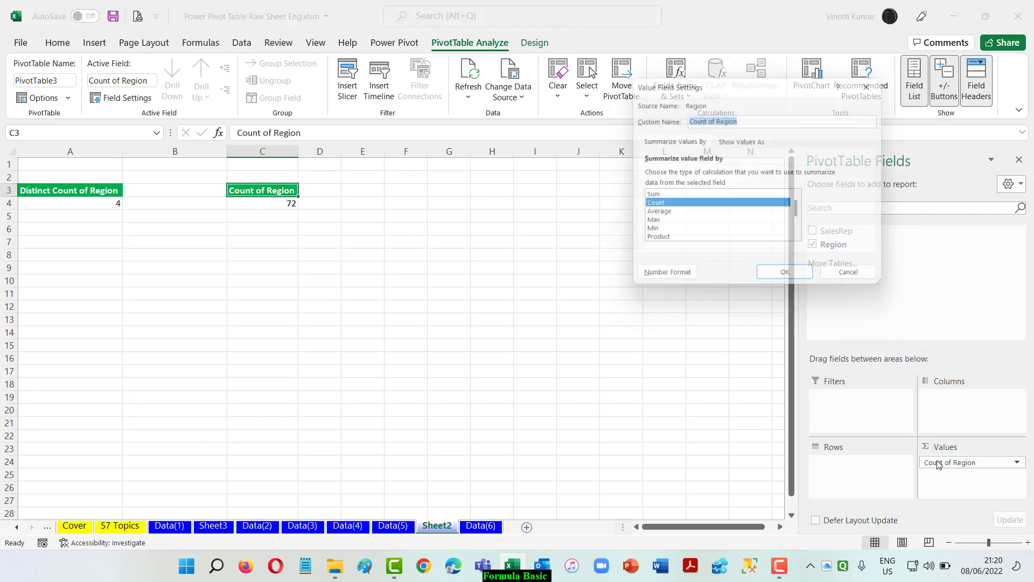
{"action": "left_click", "coordinate": [661, 242]}
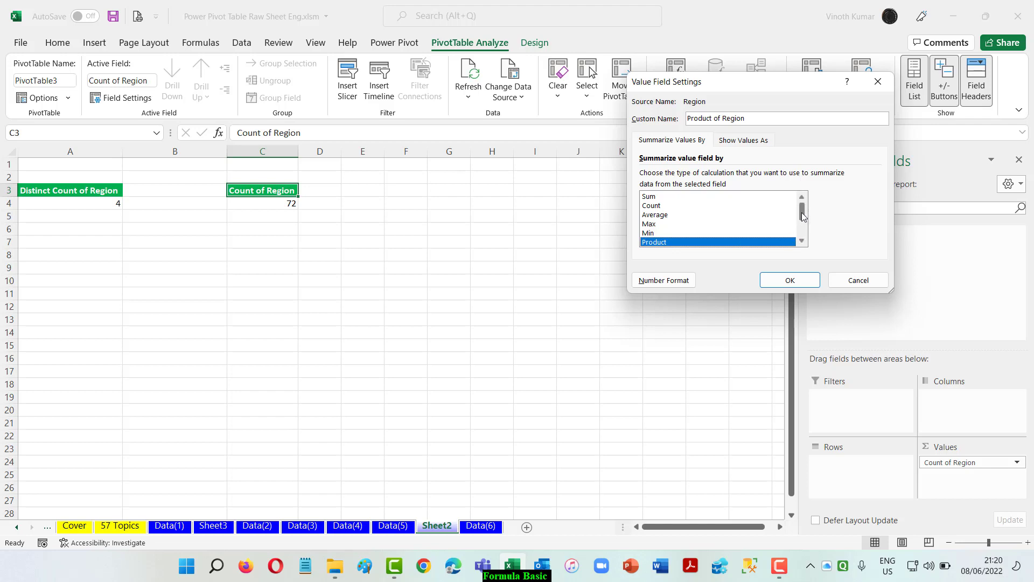
{"action": "mouse_move", "coordinate": [803, 222]}
{"action": "left_mouse_down"}
{"action": "mouse_move", "coordinate": [805, 252]}
{"action": "mouse_move", "coordinate": [812, 204]}
{"action": "left_mouse_up"}
{"action": "left_click", "coordinate": [787, 280]}
- Examine the summary functions offered for the Distinct Count of Region field in the Data Model PivotTable
{"action": "left_click", "coordinate": [91, 205]}
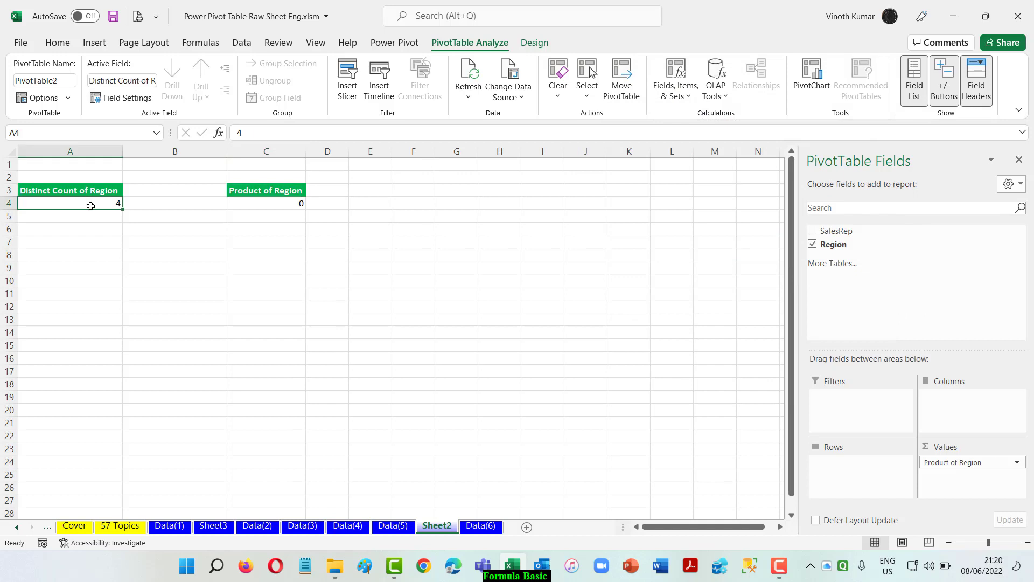
{"action": "left_click", "coordinate": [952, 462]}
{"action": "left_click", "coordinate": [944, 448]}
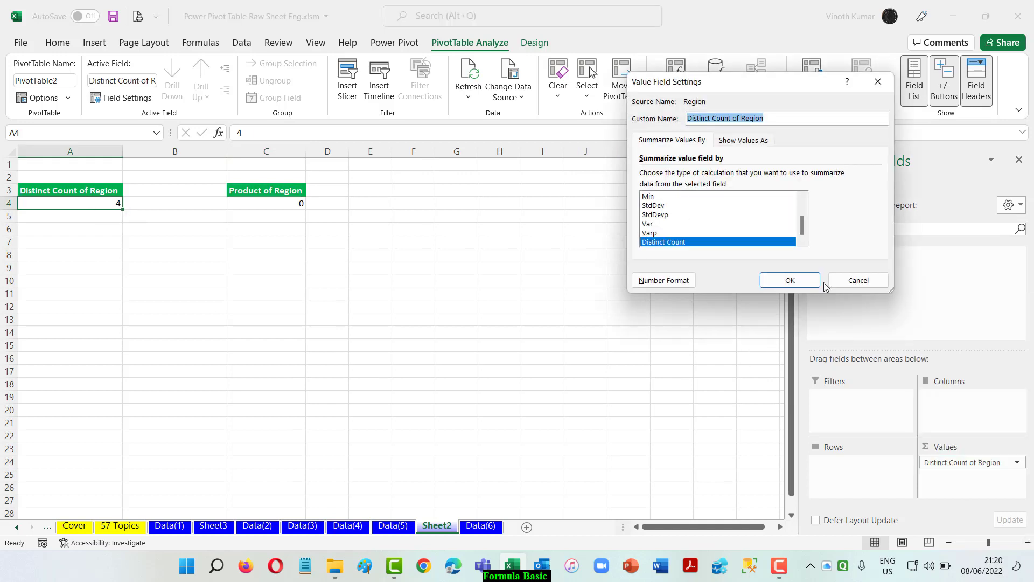
{"action": "left_click_drag", "start_coordinate": [804, 218], "coordinate": [805, 258]}
{"action": "left_click", "coordinate": [858, 280]}
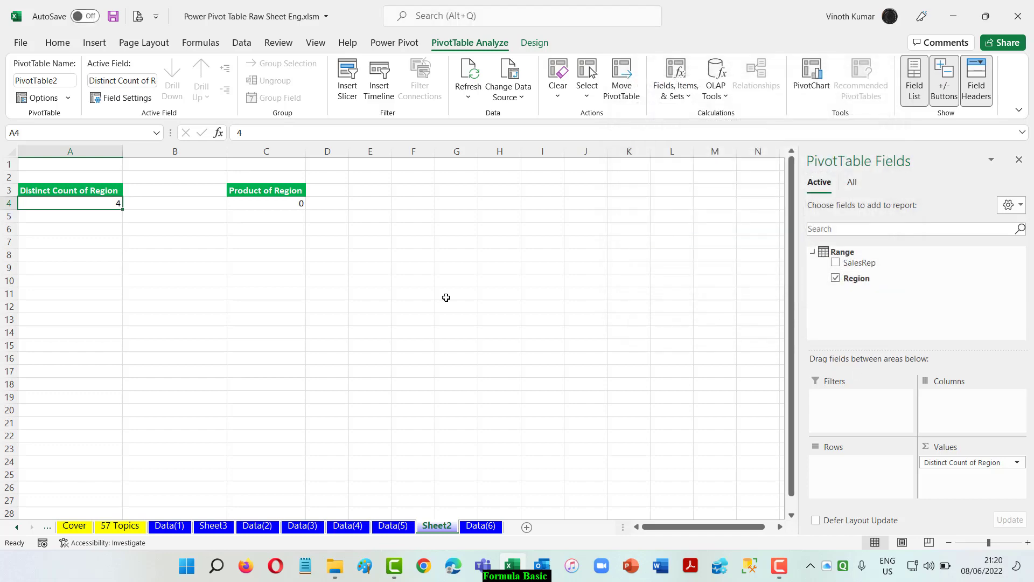
- Summarize the Region value field of the PivotTable at C3 by Count
{"action": "left_click", "coordinate": [402, 303]}
{"action": "left_click", "coordinate": [267, 204]}
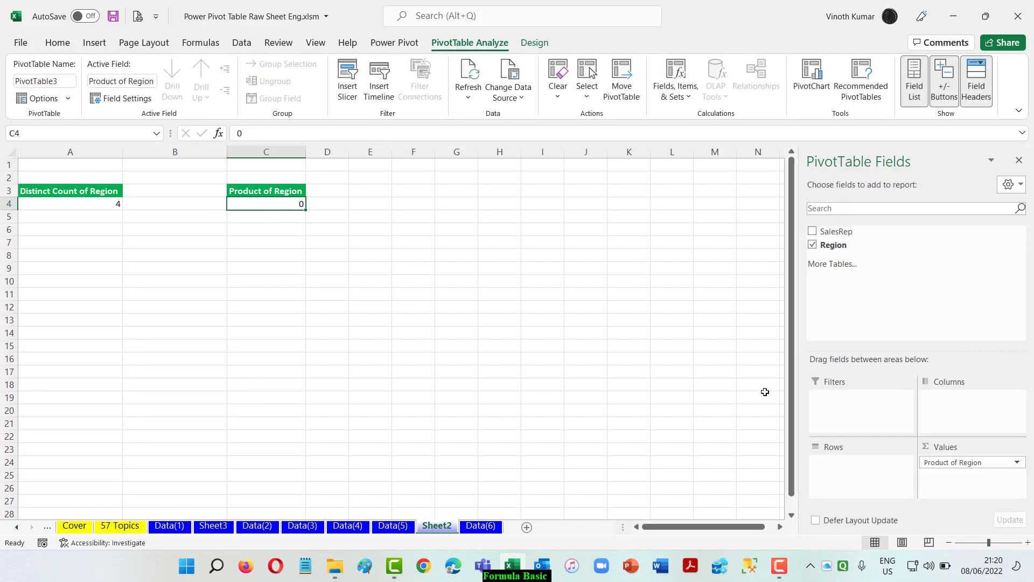
{"action": "left_click", "coordinate": [942, 462]}
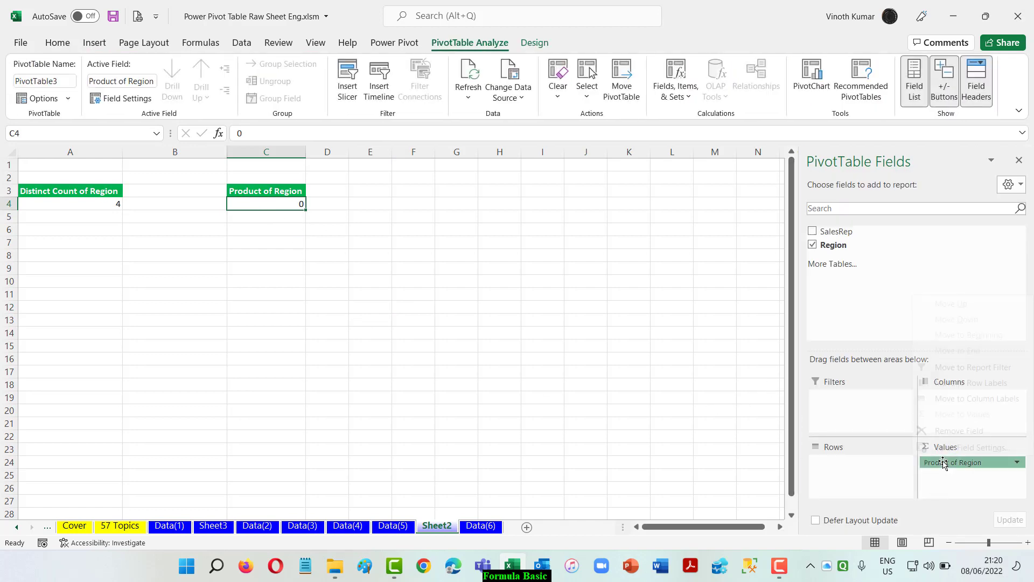
{"action": "left_click", "coordinate": [964, 448]}
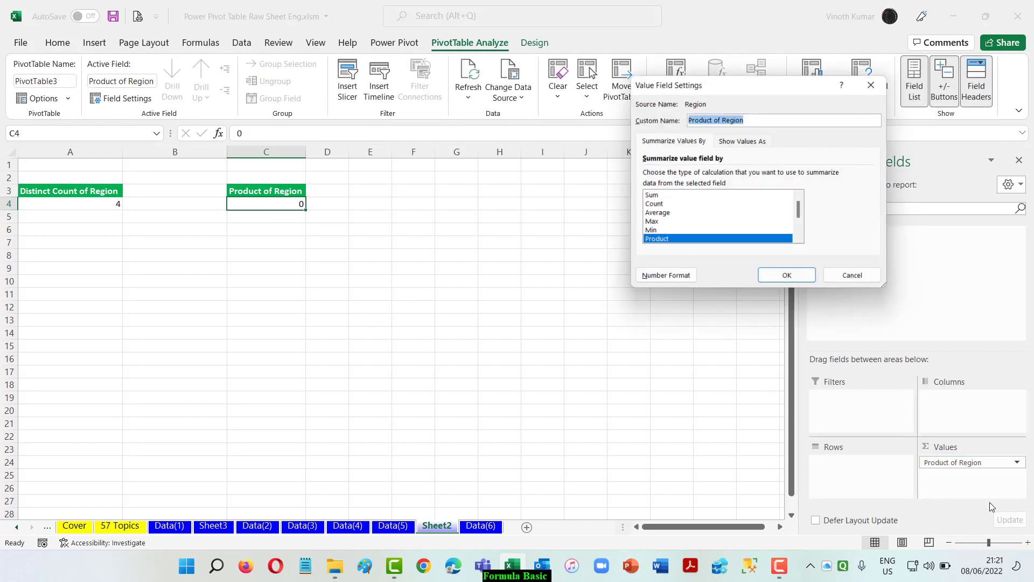
{"action": "left_click", "coordinate": [655, 205]}
{"action": "left_click", "coordinate": [790, 281]}
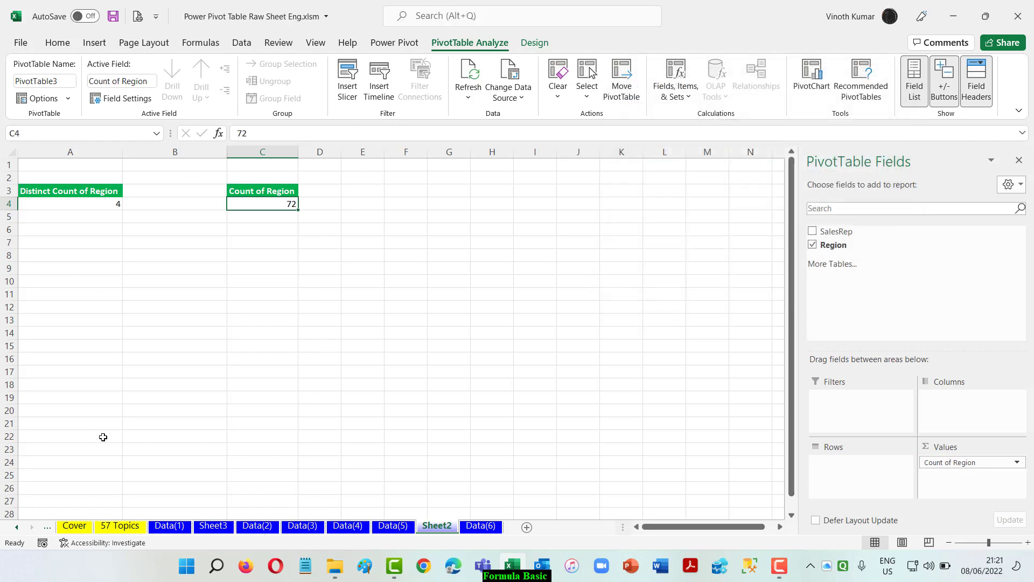
- Review the Data Model instructions on the Data(6) sheet and compare the Transaction and SalesRepRegion tables' columns
{"action": "left_click", "coordinate": [480, 526]}
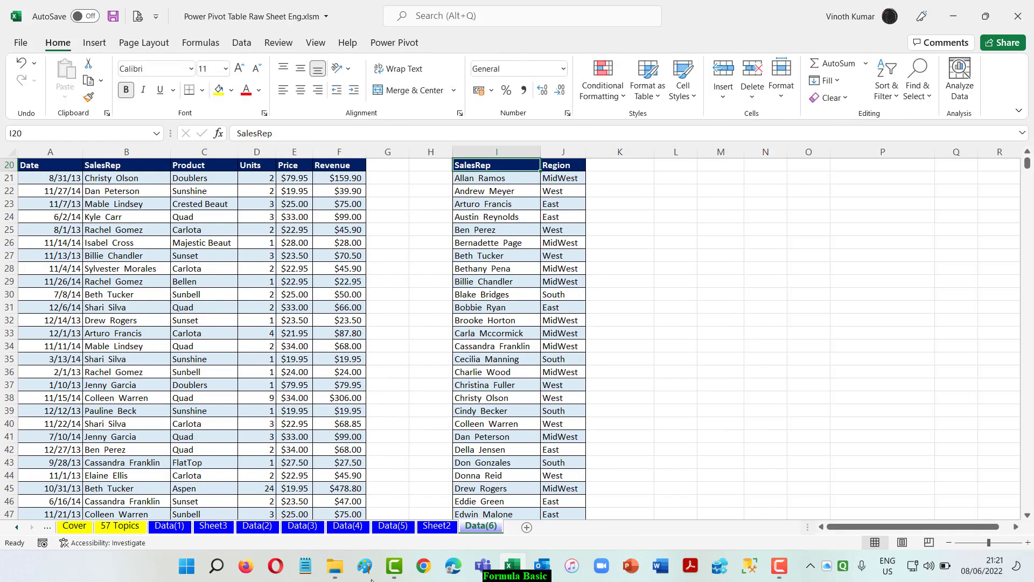
{"action": "left_click", "coordinate": [427, 383]}
{"action": "scroll", "coordinate": [420, 393], "scroll_direction": "up", "scroll_amount": 6}
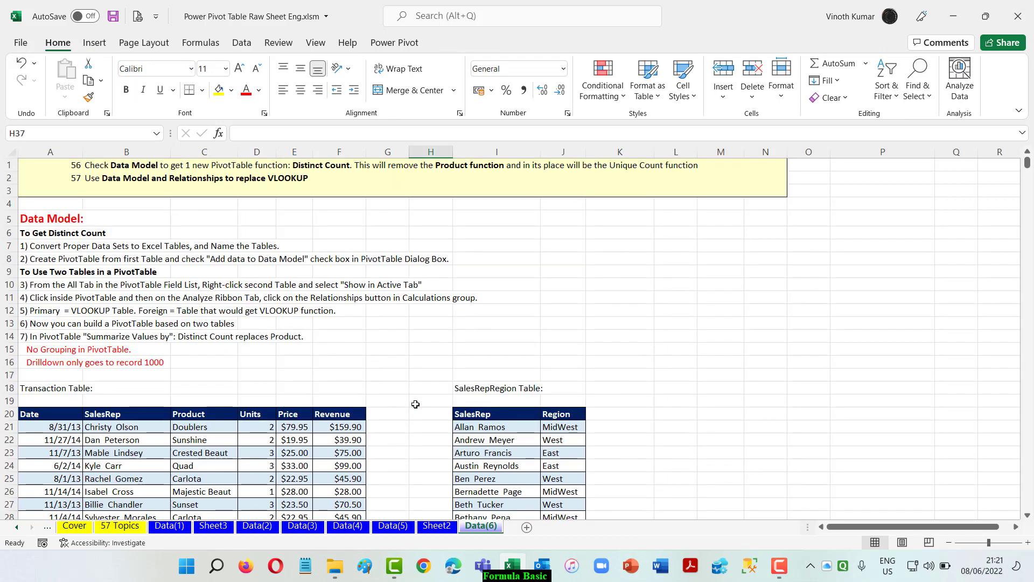
{"action": "left_click", "coordinate": [232, 46]}
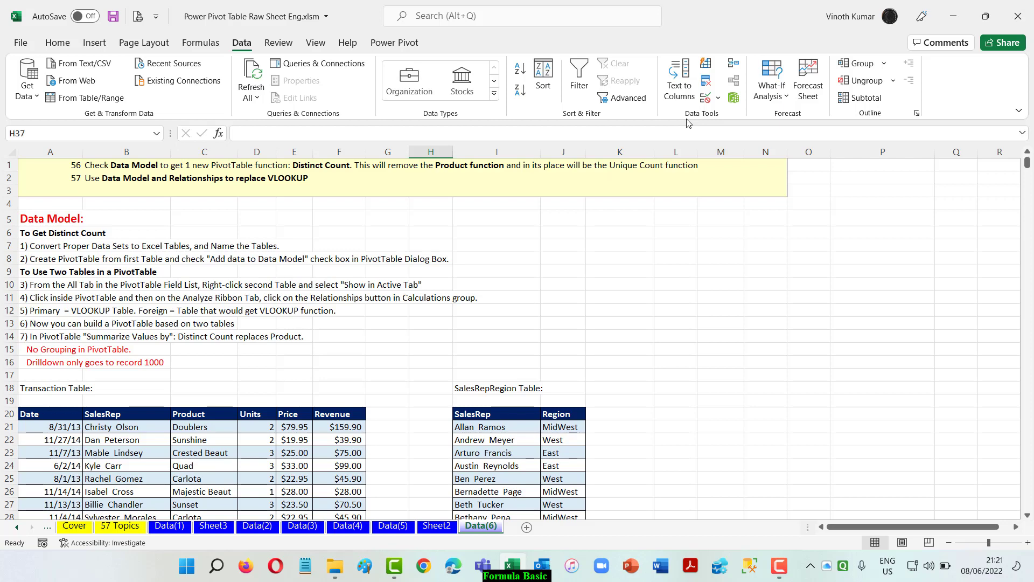
{"action": "scroll", "coordinate": [207, 409], "scroll_direction": "down", "scroll_amount": 3}
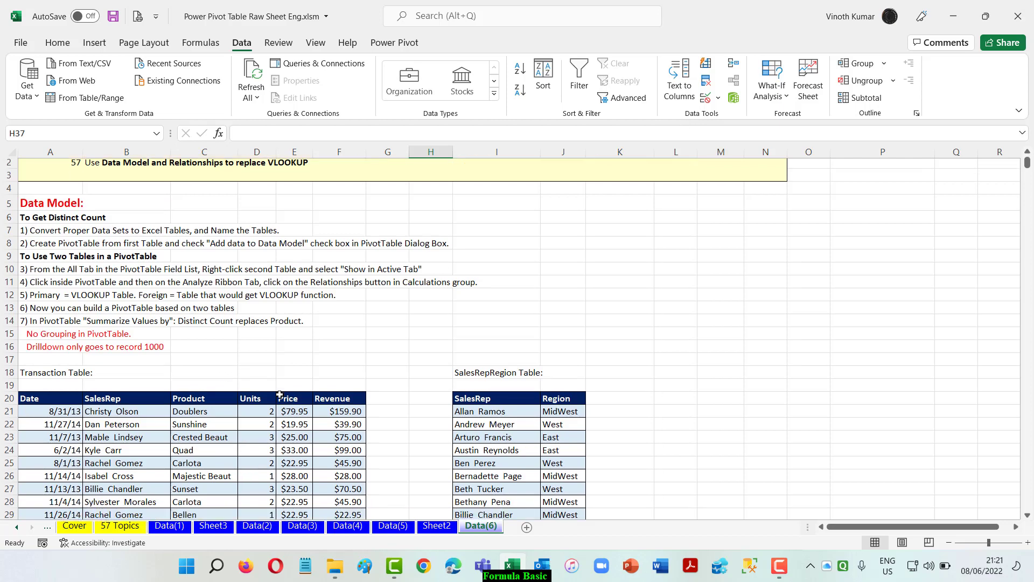
{"action": "left_click", "coordinate": [108, 313]}
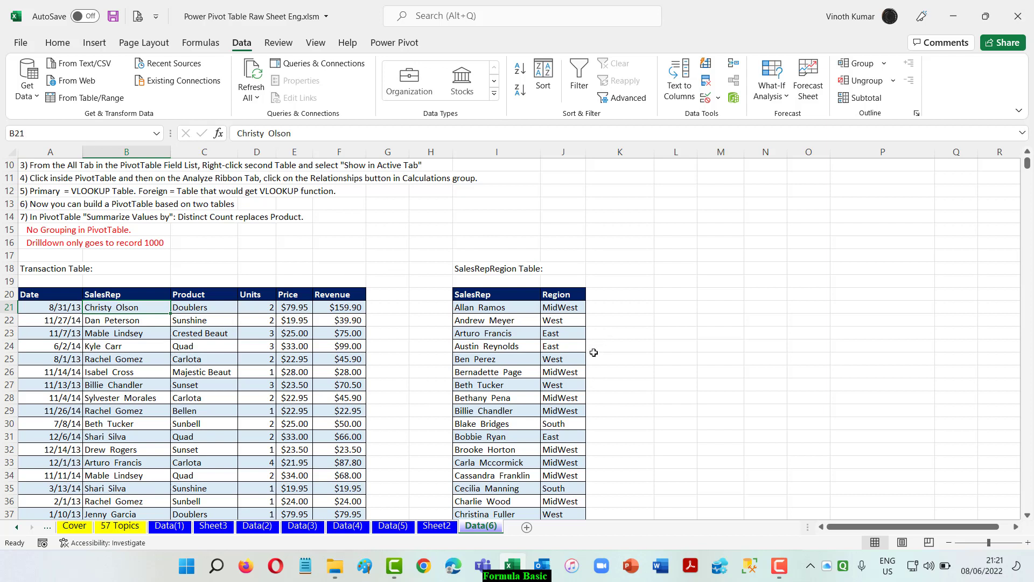
{"action": "scroll", "coordinate": [719, 442], "scroll_direction": "up", "scroll_amount": 3}
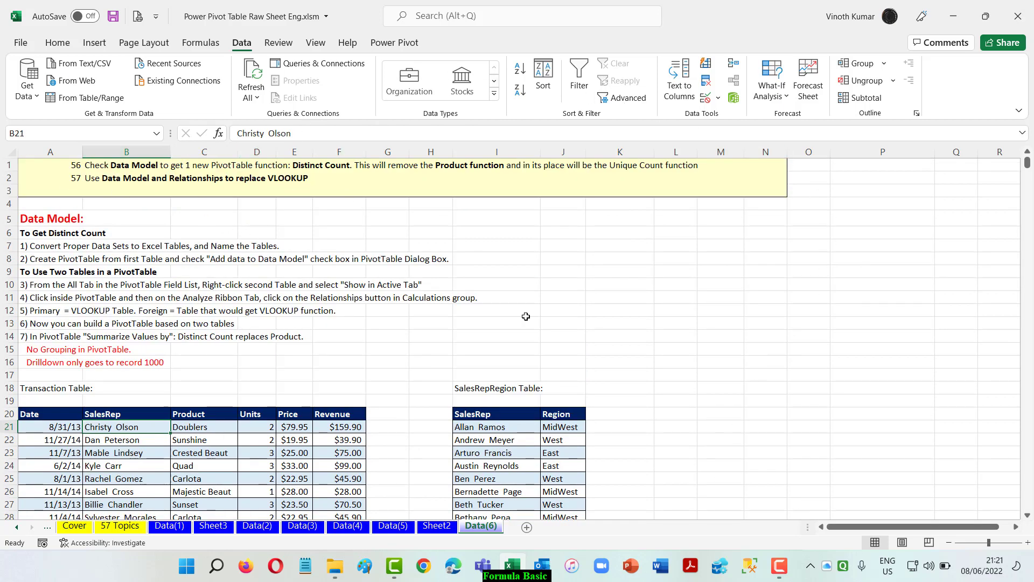
{"action": "scroll", "coordinate": [525, 317], "scroll_direction": "down", "scroll_amount": 6}
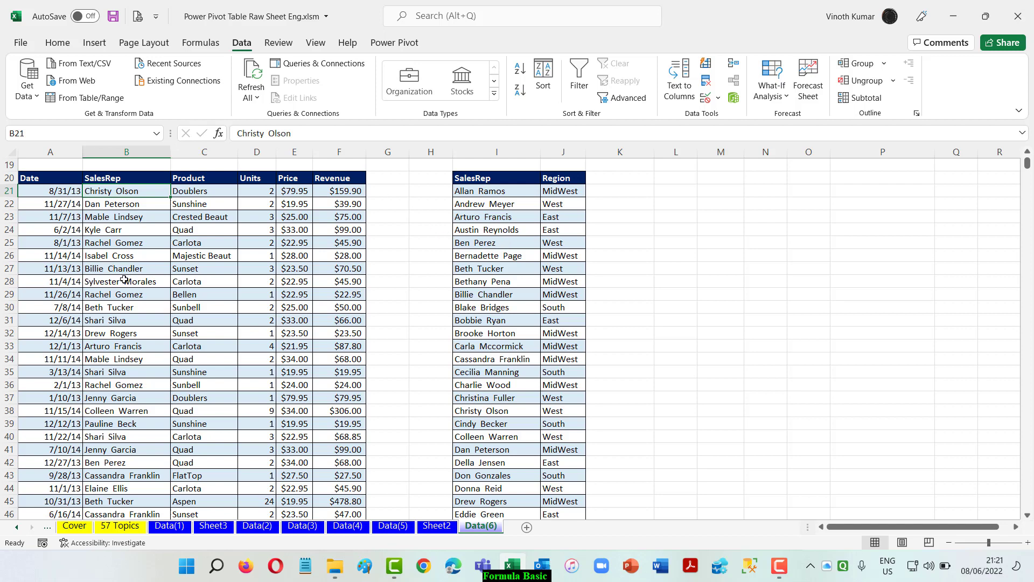
{"action": "left_click", "coordinate": [47, 177]}
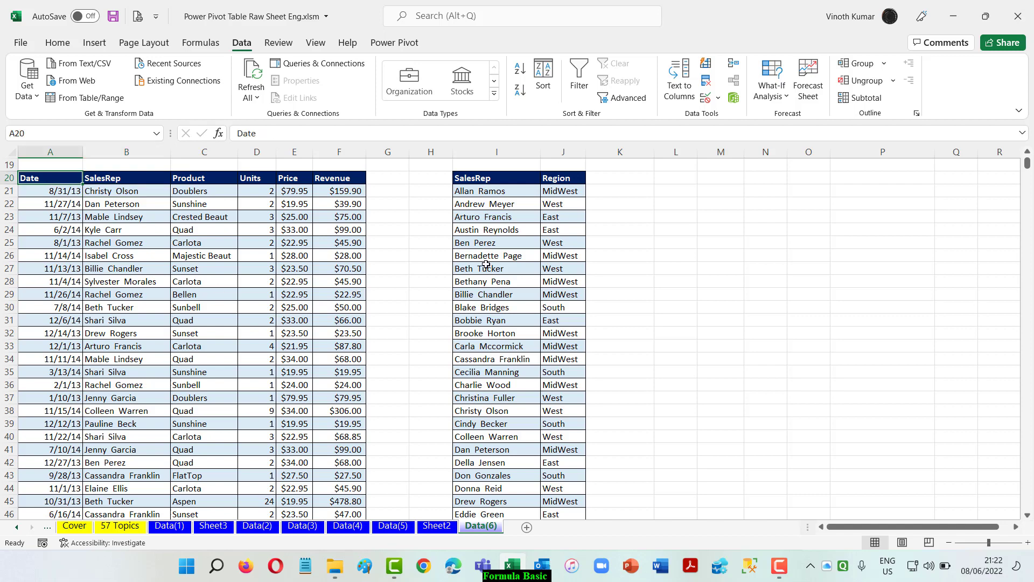
{"action": "left_click", "coordinate": [474, 178]}
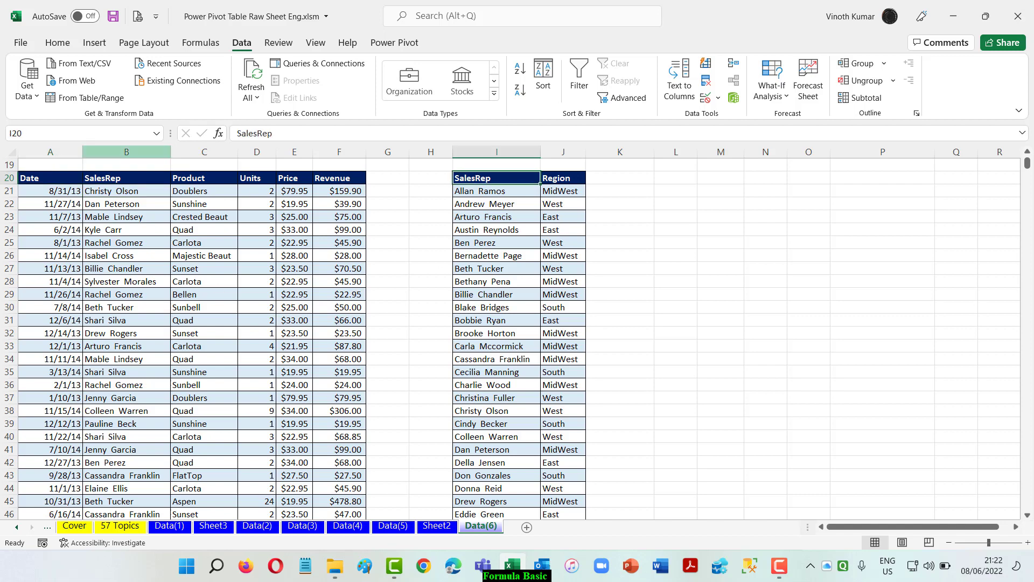
- Convert the transaction data range $A$20:$F$10020 into an Excel table with headers
{"action": "left_click", "coordinate": [33, 179]}
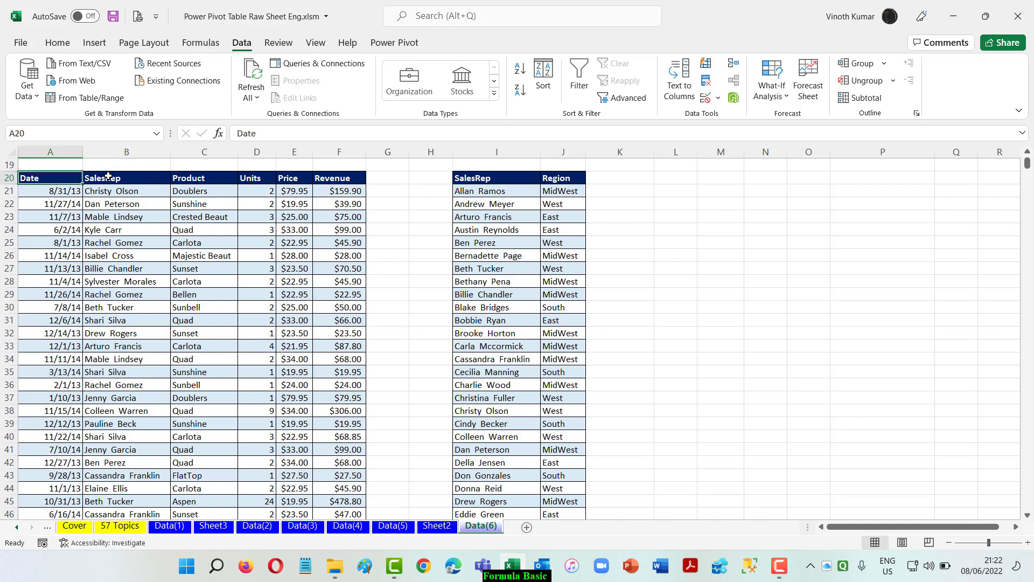
{"action": "left_click", "coordinate": [94, 43]}
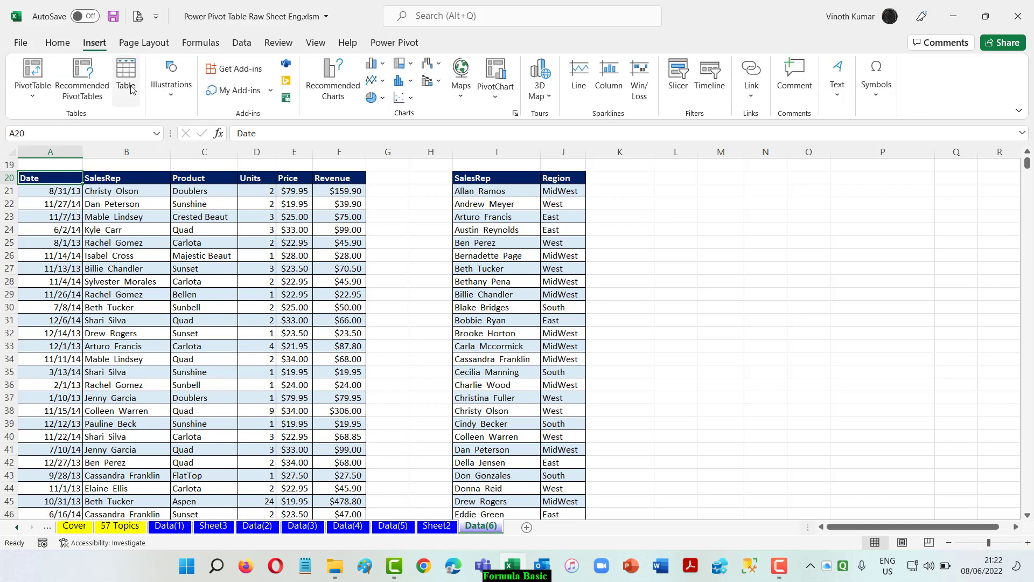
{"action": "left_click", "coordinate": [129, 83]}
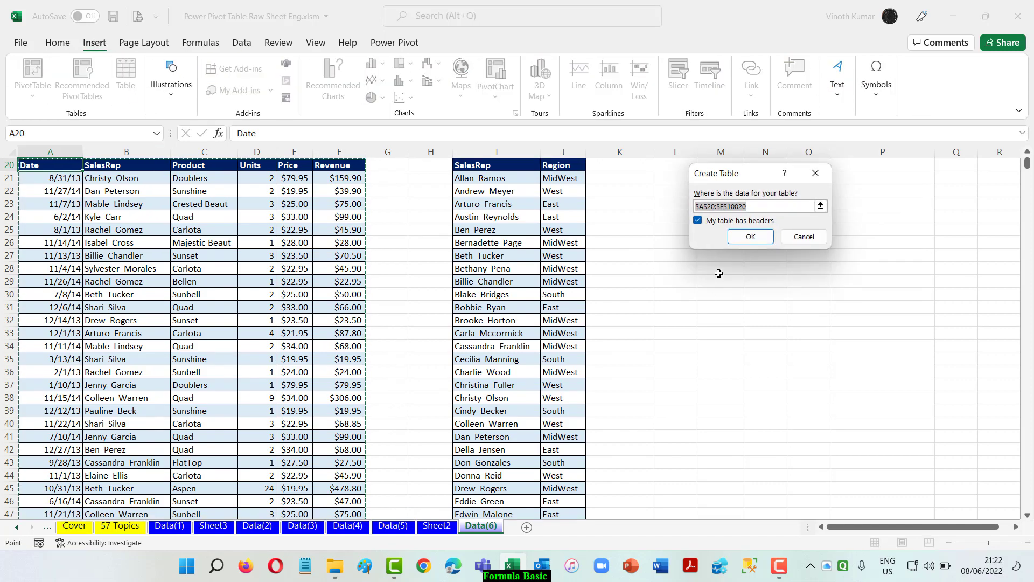
{"action": "left_click", "coordinate": [750, 236]}
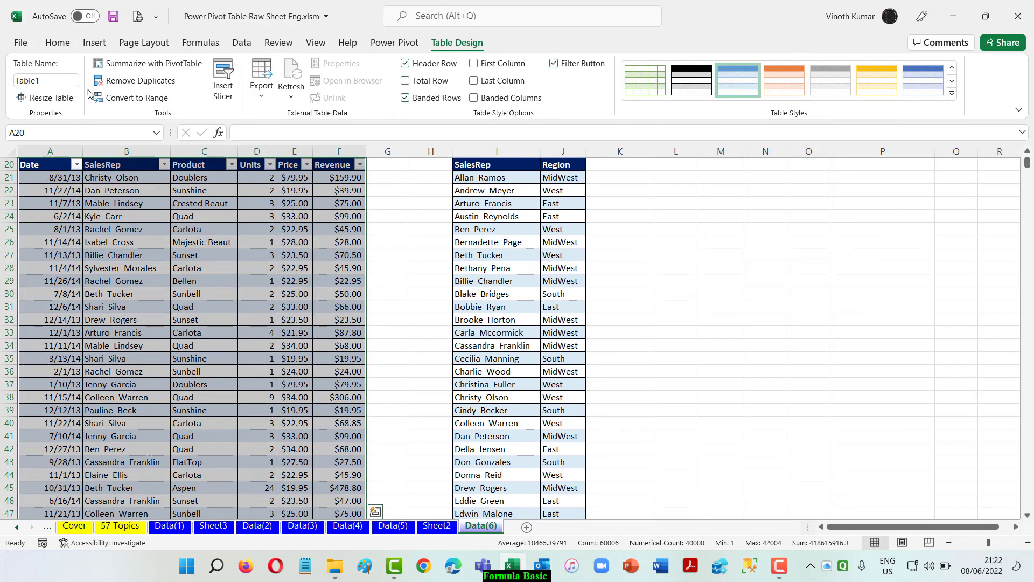
- Name the new transaction data table Transaction
{"action": "left_click", "coordinate": [56, 81]}
{"action": "key", "text": "BackSpace"}
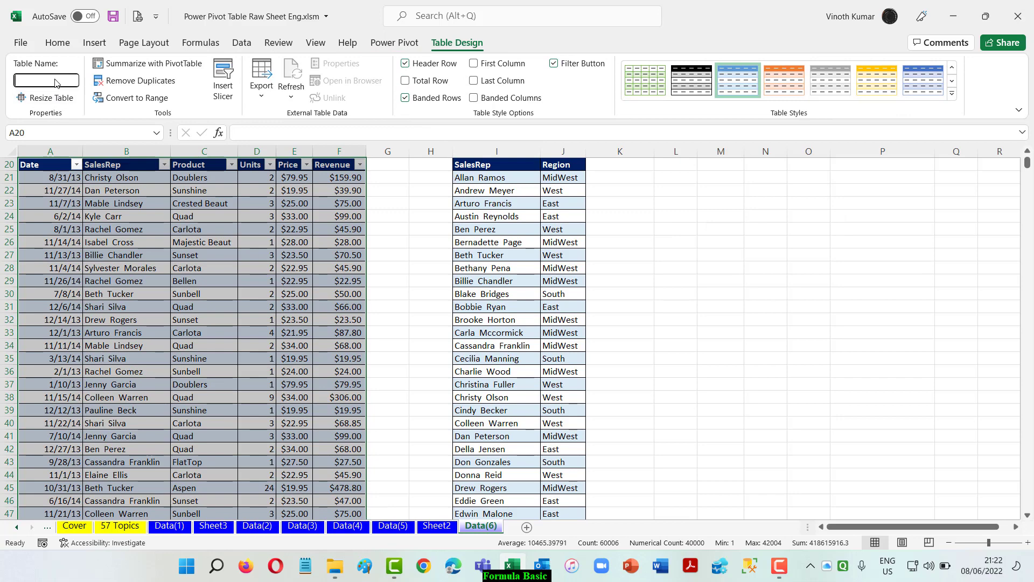
{"action": "type", "text": "Transaction"}
{"action": "key", "text": "Return"}
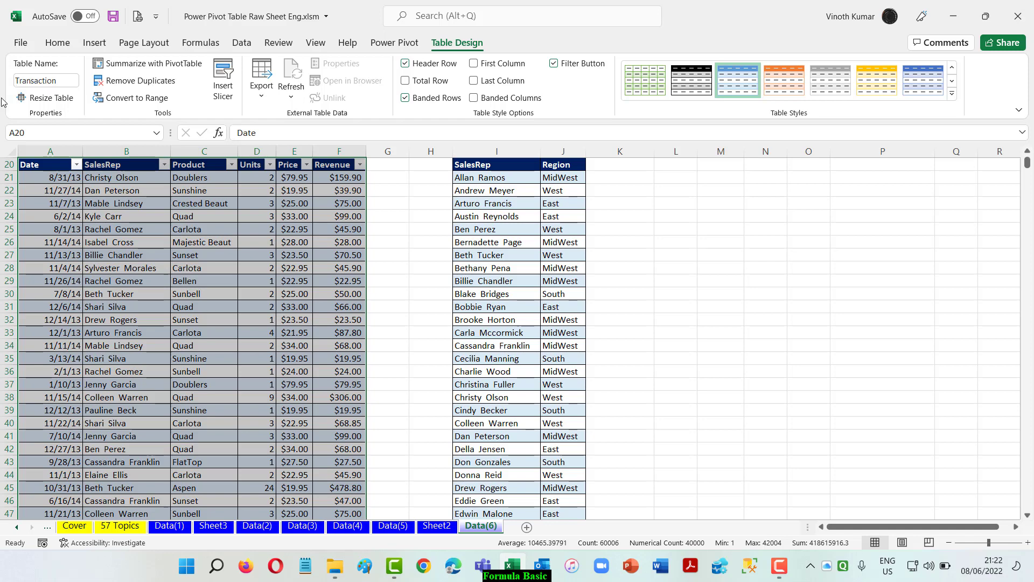
- Convert the SalesRep and Region data range $I$20:$J$92 into an Excel table with headers
{"action": "left_click", "coordinate": [491, 167]}
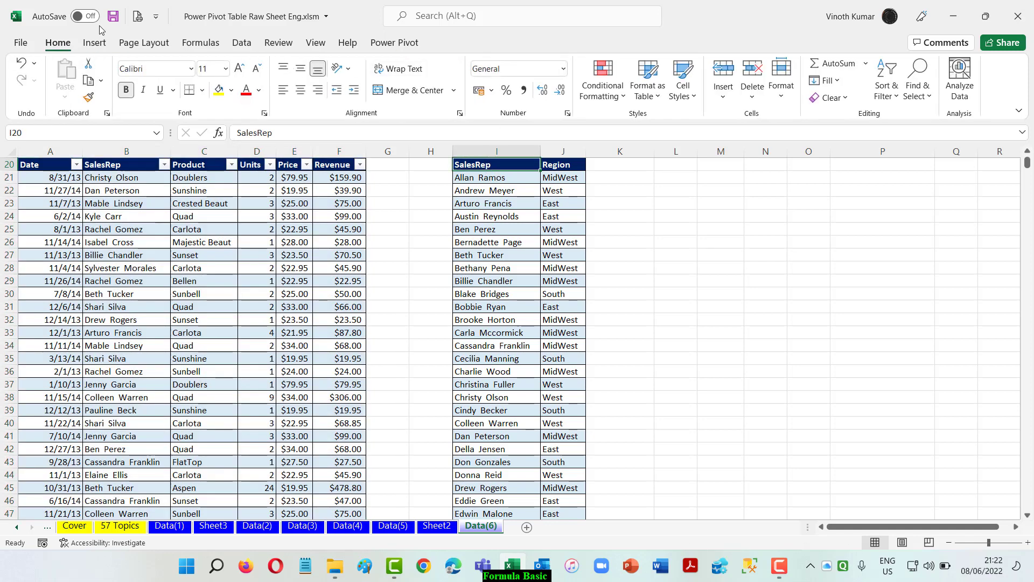
{"action": "left_click", "coordinate": [95, 42]}
{"action": "left_click", "coordinate": [126, 78]}
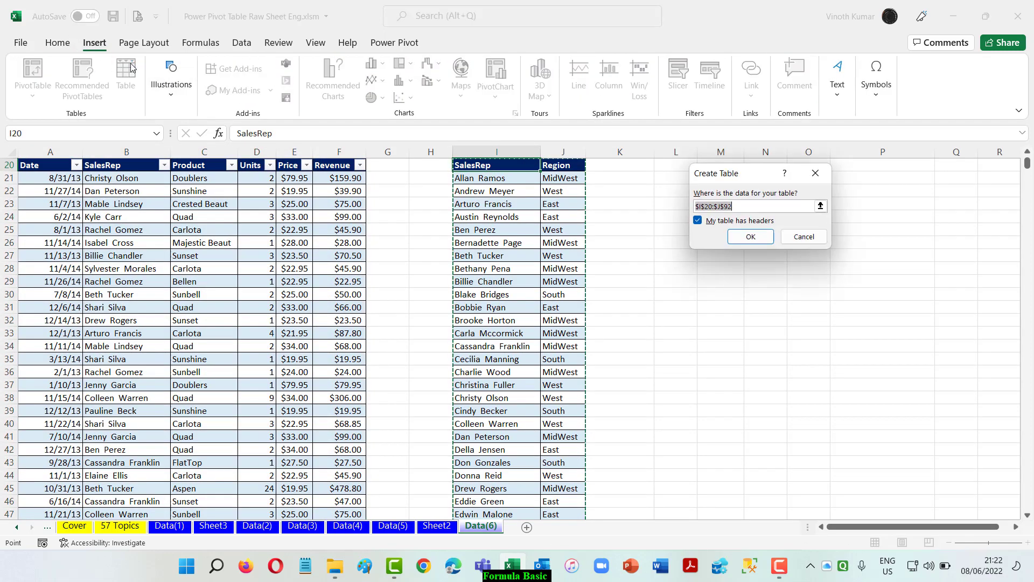
{"action": "left_click", "coordinate": [749, 237]}
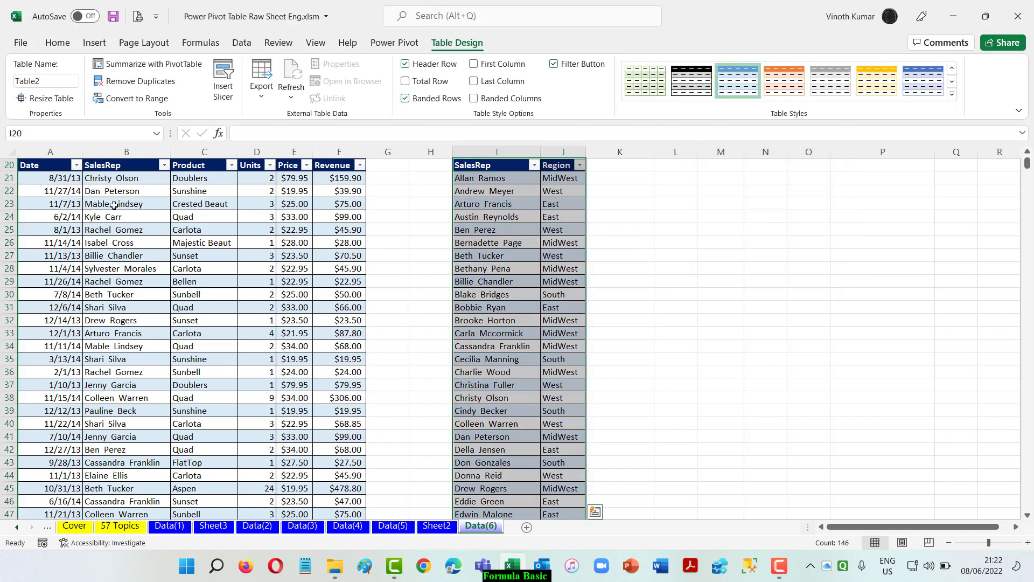
- Name the new sales rep lookup table Region
{"action": "left_click", "coordinate": [49, 81]}
{"action": "key", "text": "BackSpace"}
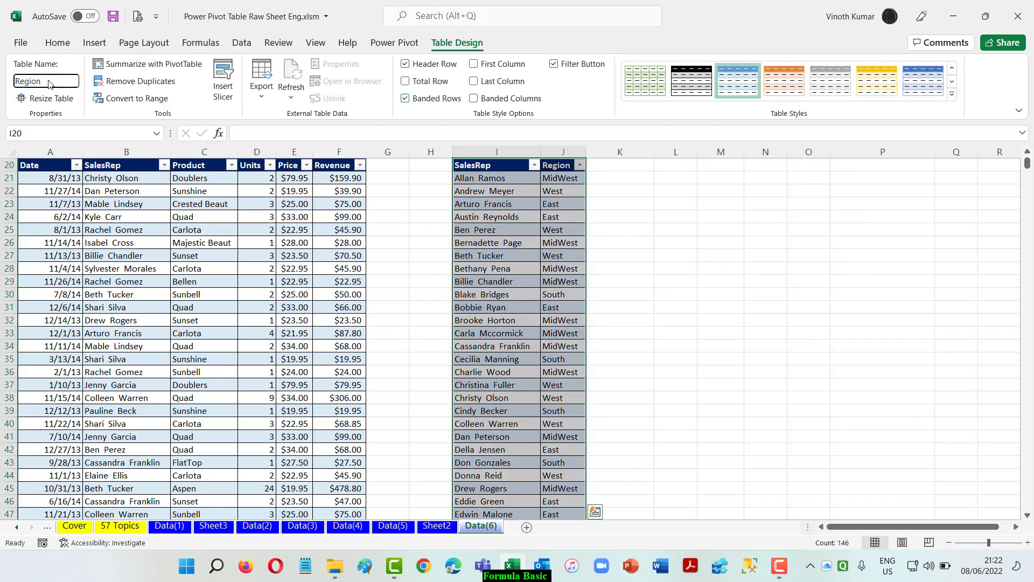
{"action": "key", "text": "Return"}
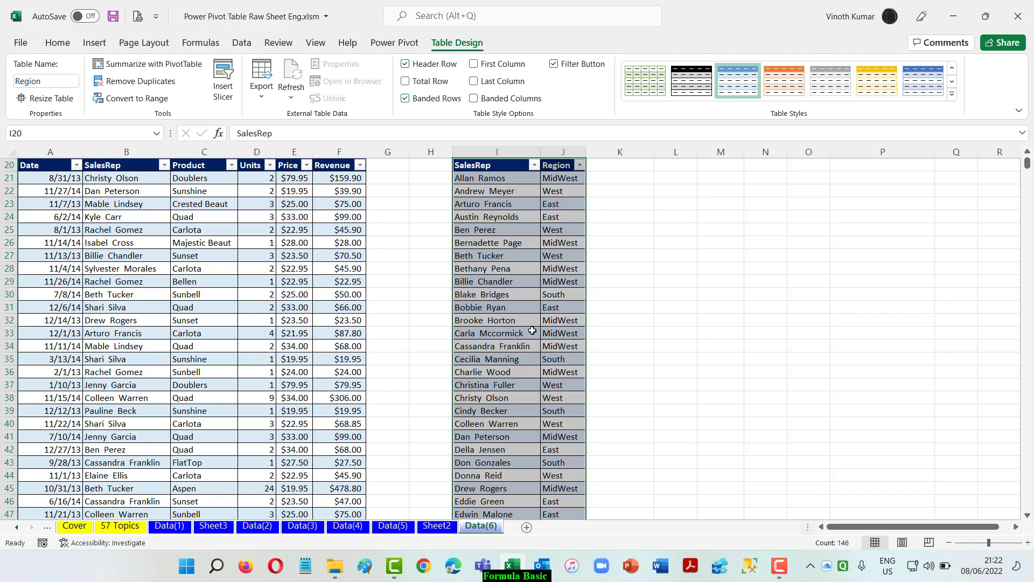
{"action": "scroll", "coordinate": [532, 330], "scroll_direction": "up", "scroll_amount": 6}
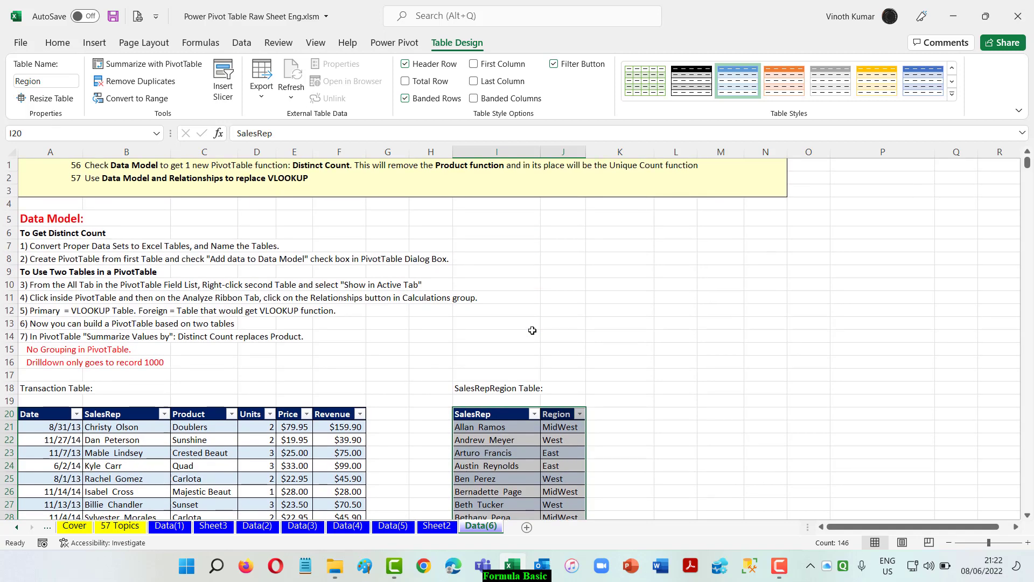
{"action": "left_click", "coordinate": [57, 413]}
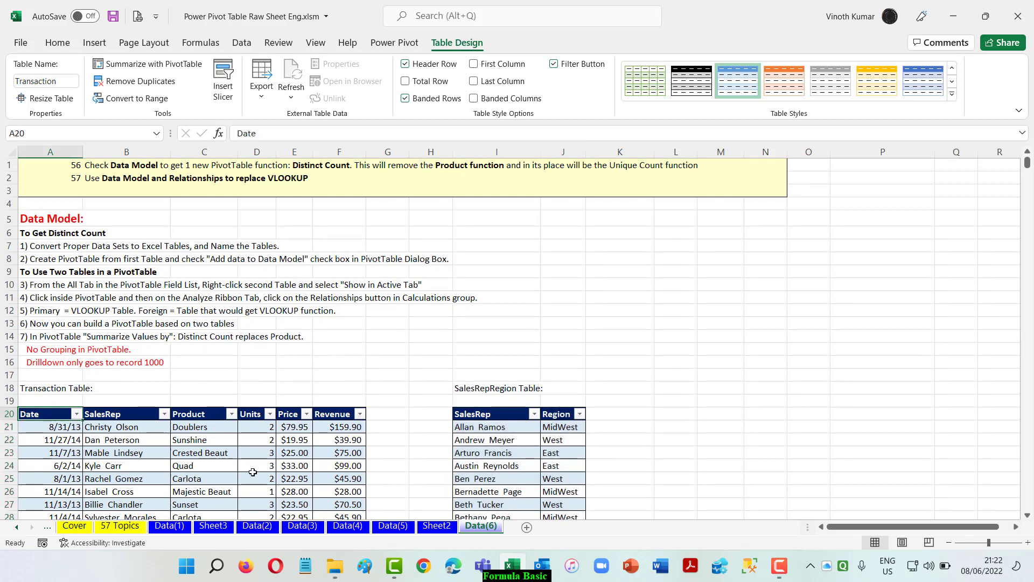
{"action": "left_click", "coordinate": [94, 43]}
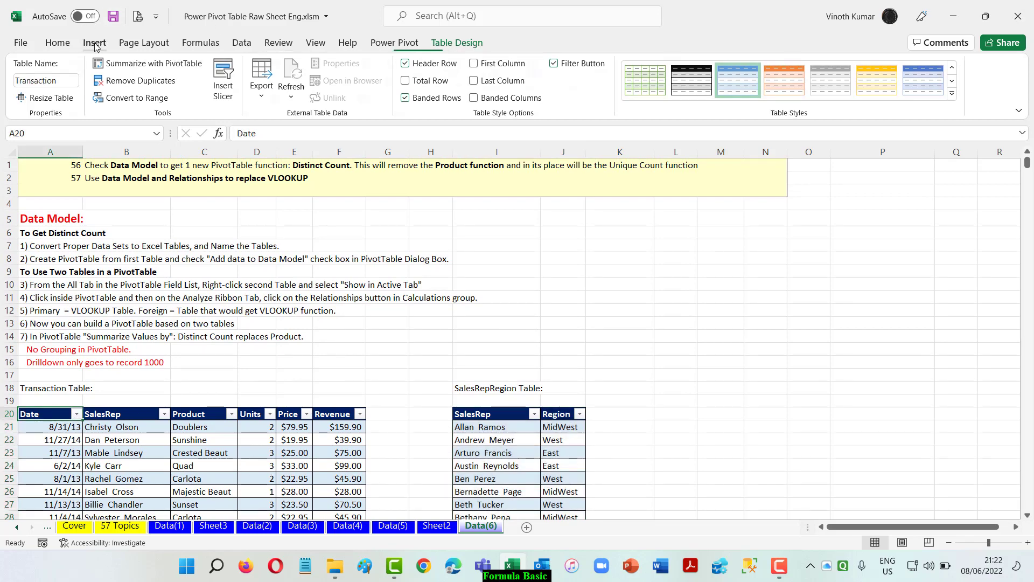
{"action": "left_click", "coordinate": [33, 75]}
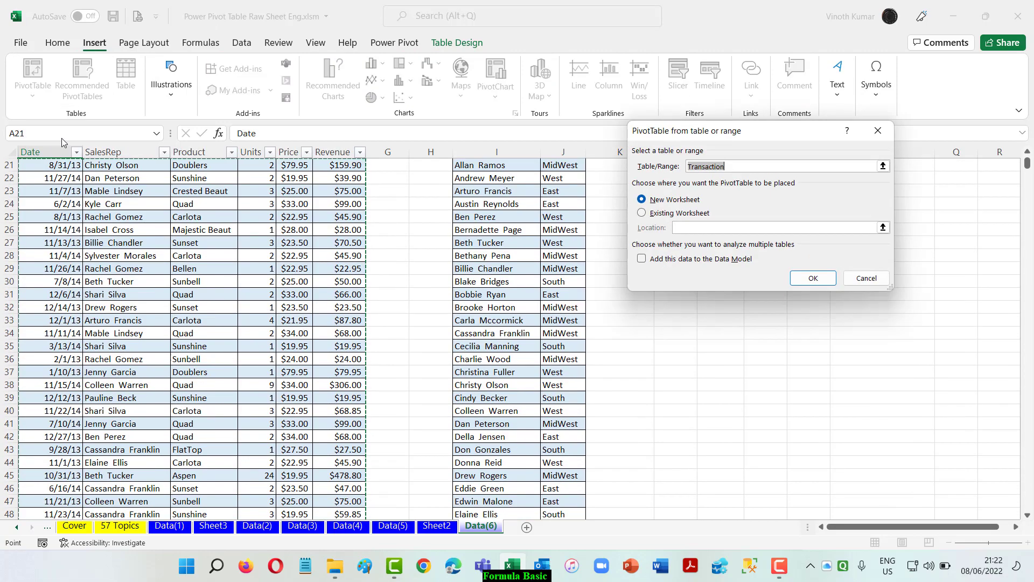
{"action": "left_click", "coordinate": [810, 278]}
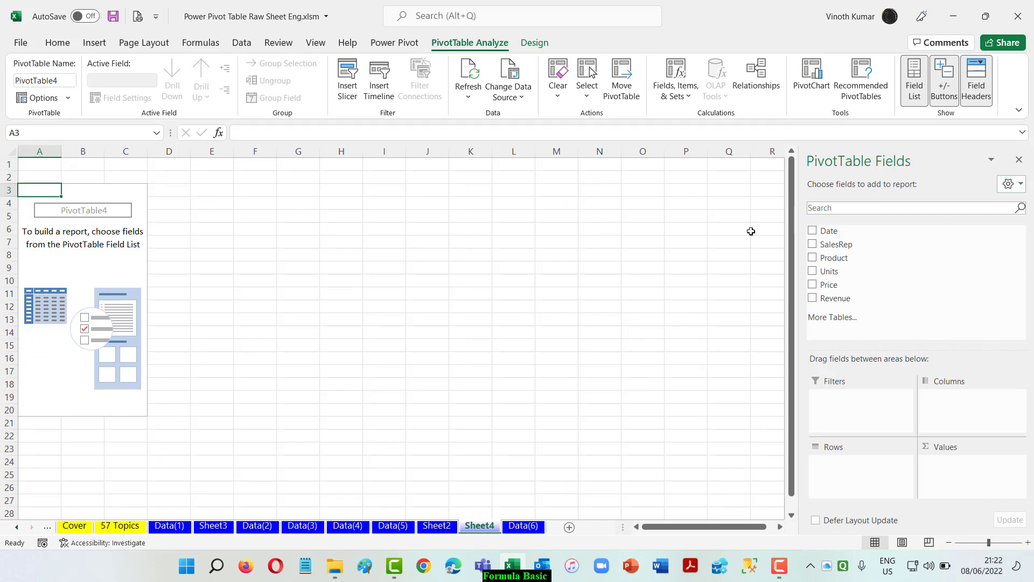
{"action": "right_click", "coordinate": [493, 531]}
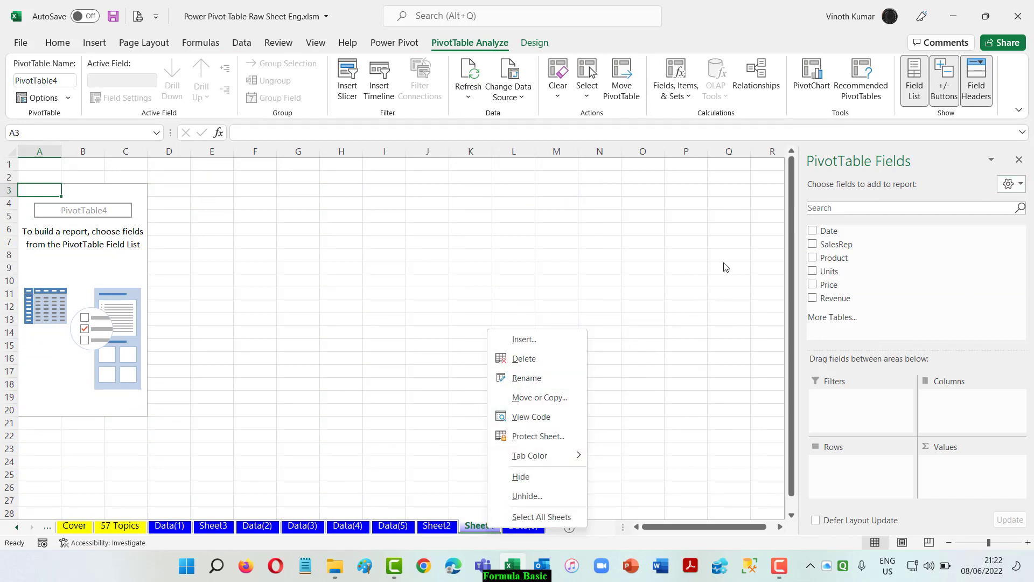
{"action": "left_click", "coordinate": [532, 360]}
{"action": "left_click", "coordinate": [497, 319]}
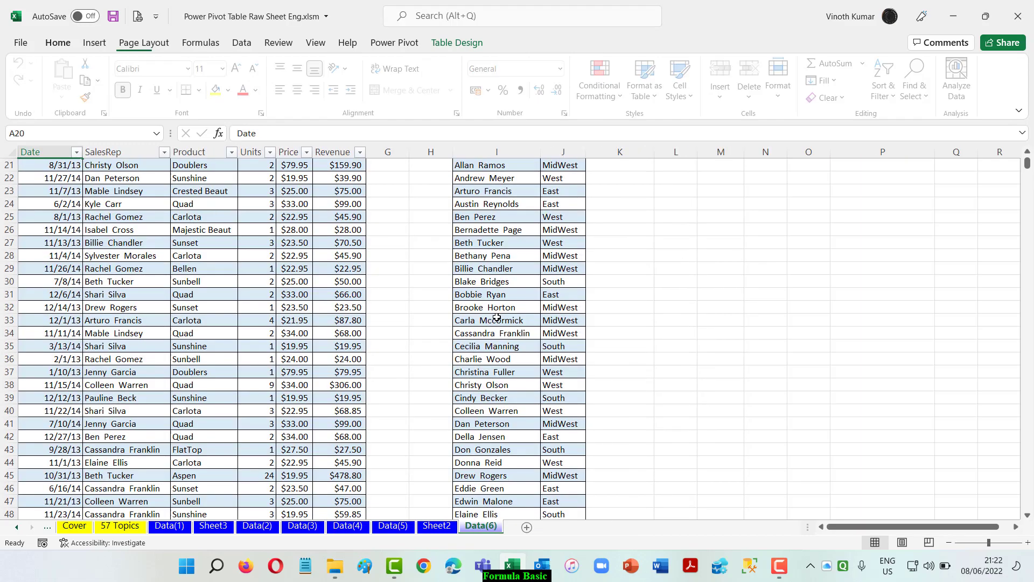
- Create a PivotTable from the Transaction table on a new worksheet and add its data to the Data Model
{"action": "left_click", "coordinate": [70, 167]}
{"action": "scroll", "coordinate": [141, 249], "scroll_direction": "up", "scroll_amount": 7}
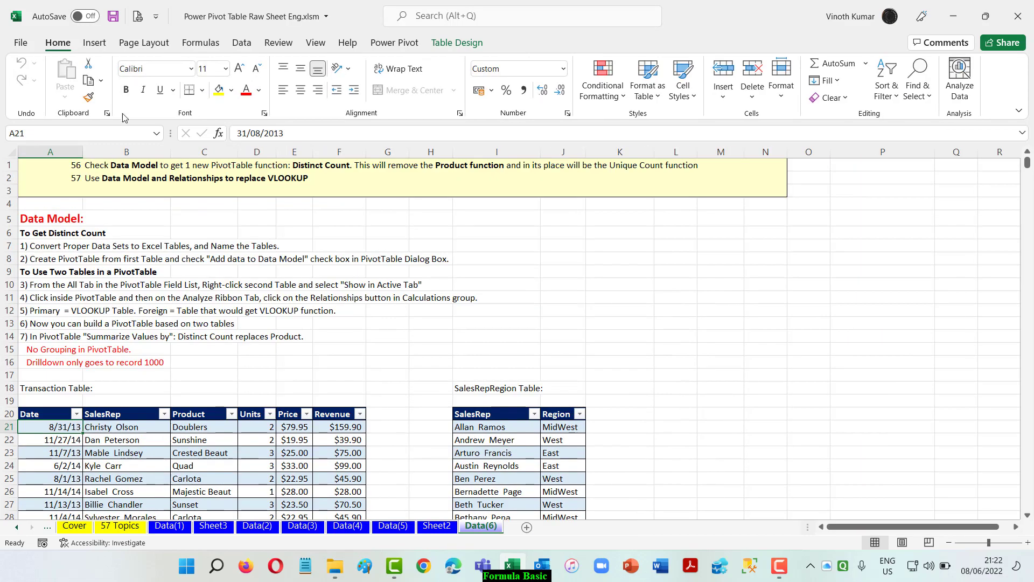
{"action": "left_click", "coordinate": [94, 43]}
{"action": "left_click", "coordinate": [32, 75]}
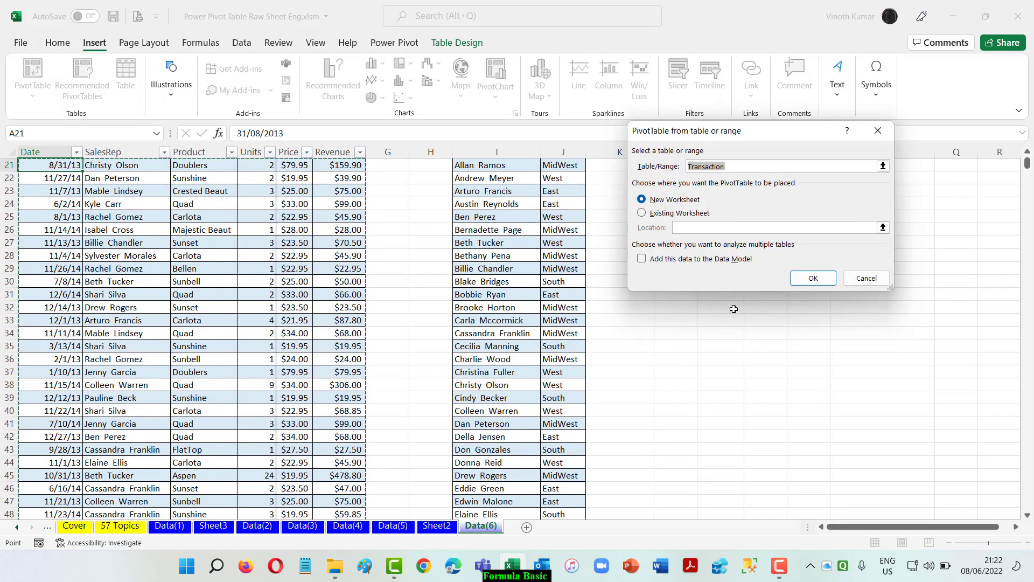
{"action": "left_click", "coordinate": [642, 259]}
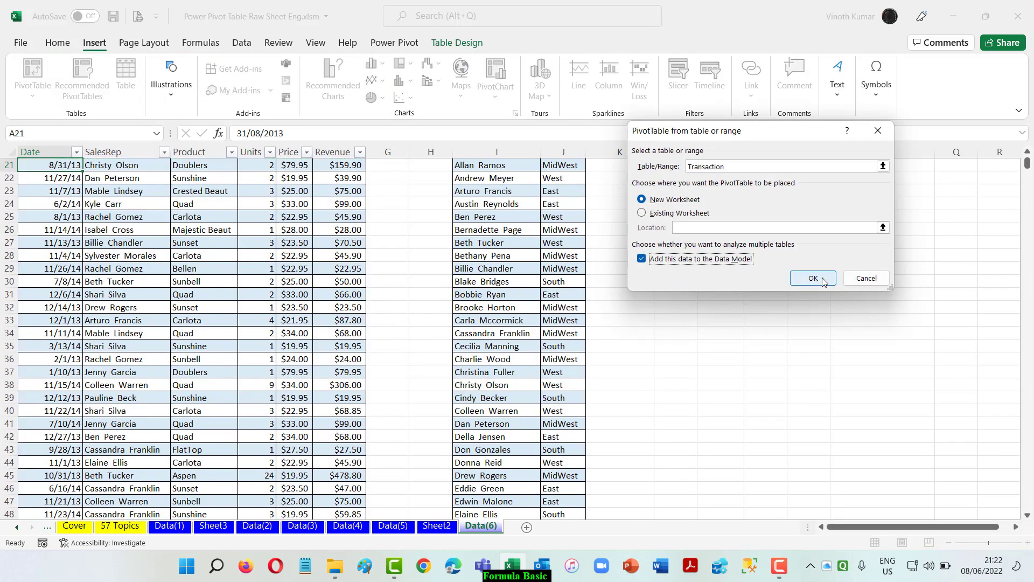
{"action": "key", "text": "Return"}
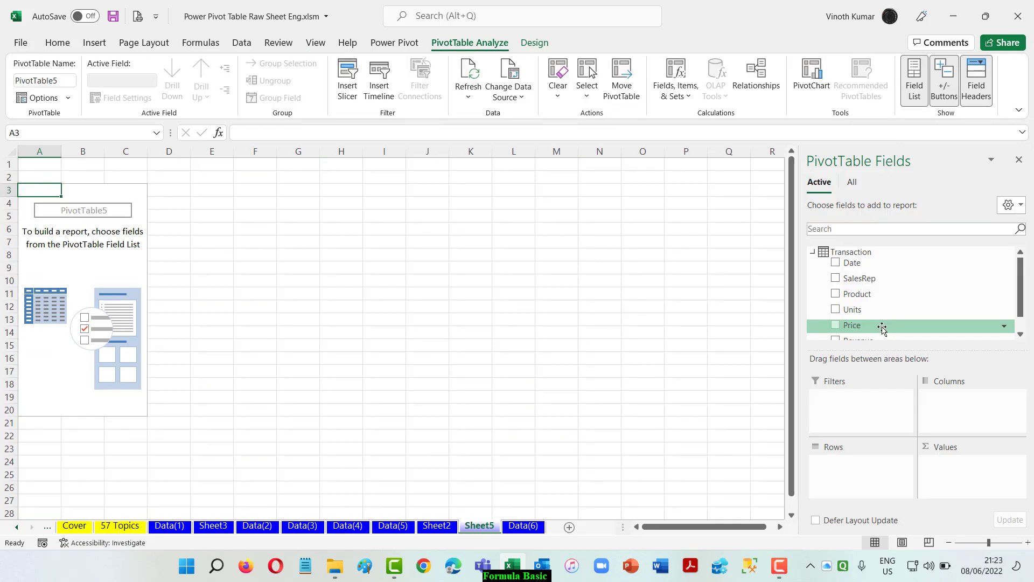
- List all Data Model tables in the PivotTable field list and expand the Transaction and Region tables' fields
{"action": "scroll", "coordinate": [963, 307], "scroll_direction": "down", "scroll_amount": 1}
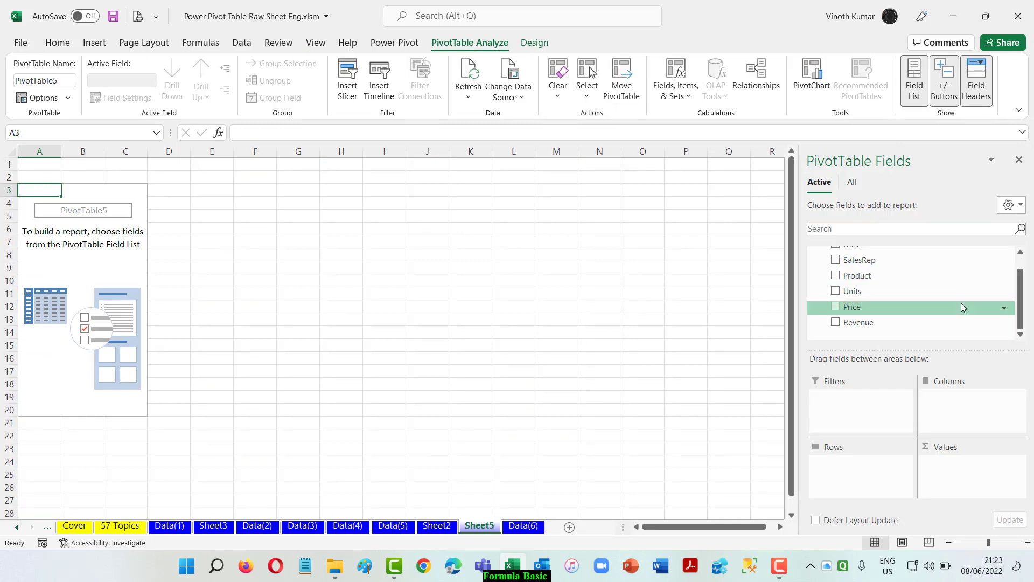
{"action": "scroll", "coordinate": [962, 307], "scroll_direction": "up", "scroll_amount": 1}
{"action": "left_click", "coordinate": [851, 183]}
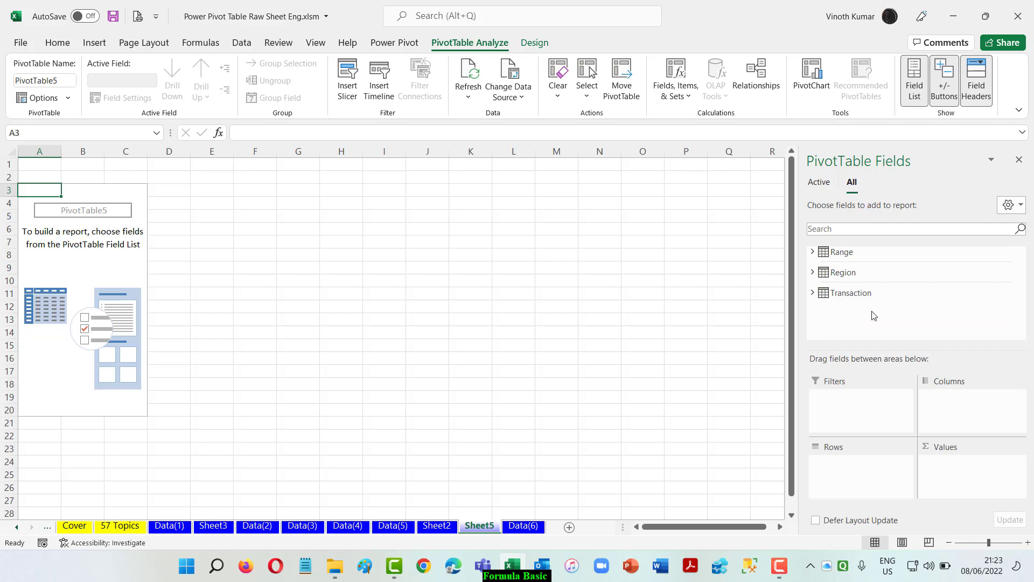
{"action": "left_click", "coordinate": [840, 293]}
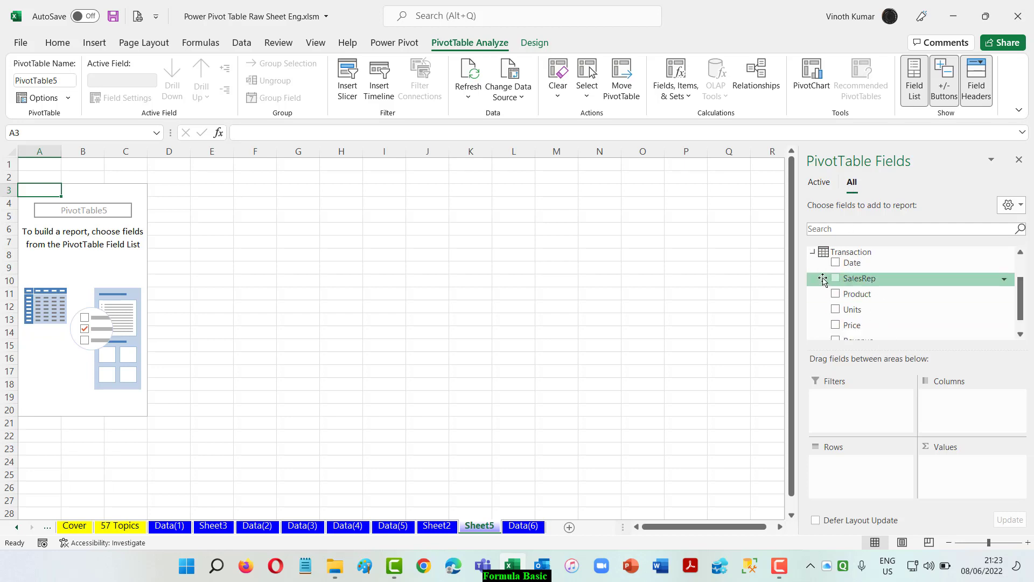
{"action": "scroll", "coordinate": [949, 323], "scroll_direction": "up", "scroll_amount": 2}
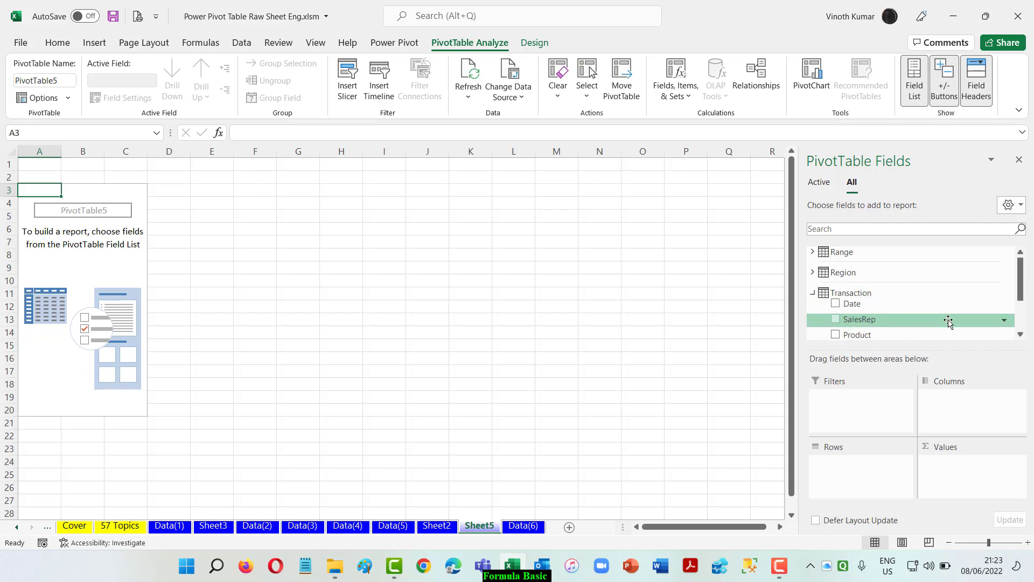
{"action": "left_click", "coordinate": [841, 273]}
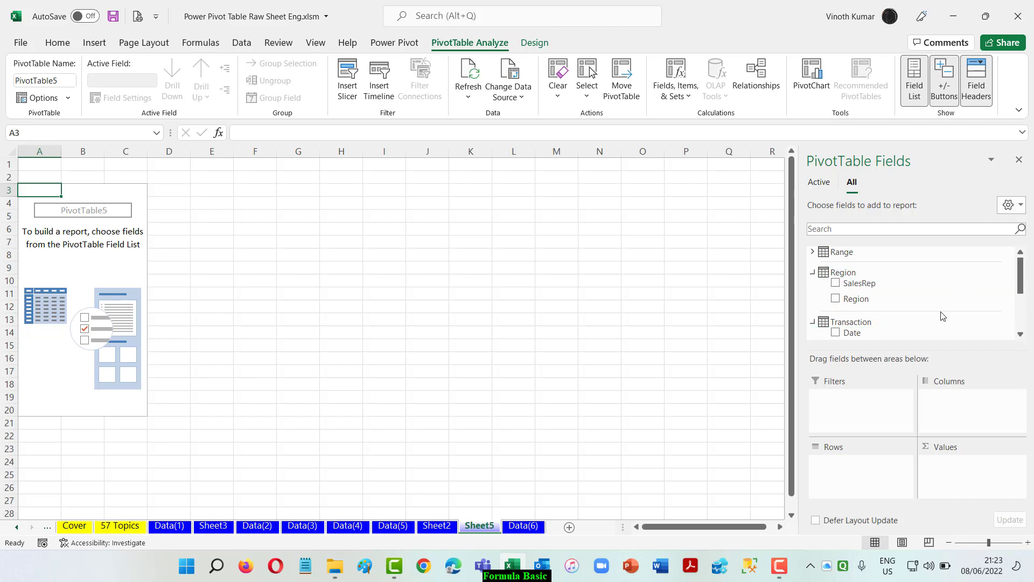
- Add the Region table's Region field as rows and the Transaction table's Revenue field as summed values
{"action": "scroll", "coordinate": [941, 316], "scroll_direction": "down", "scroll_amount": 1}
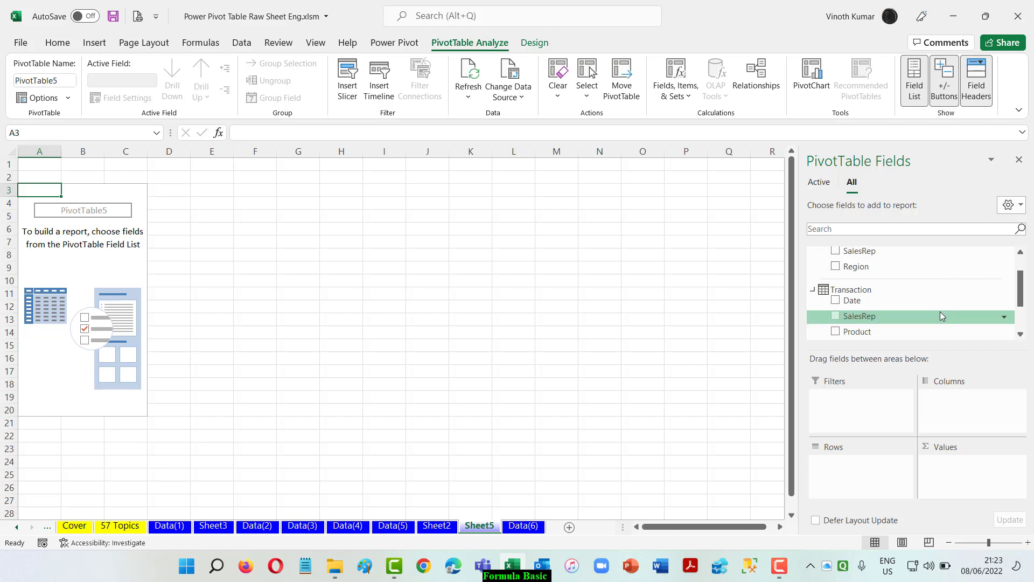
{"action": "left_click", "coordinate": [837, 268]}
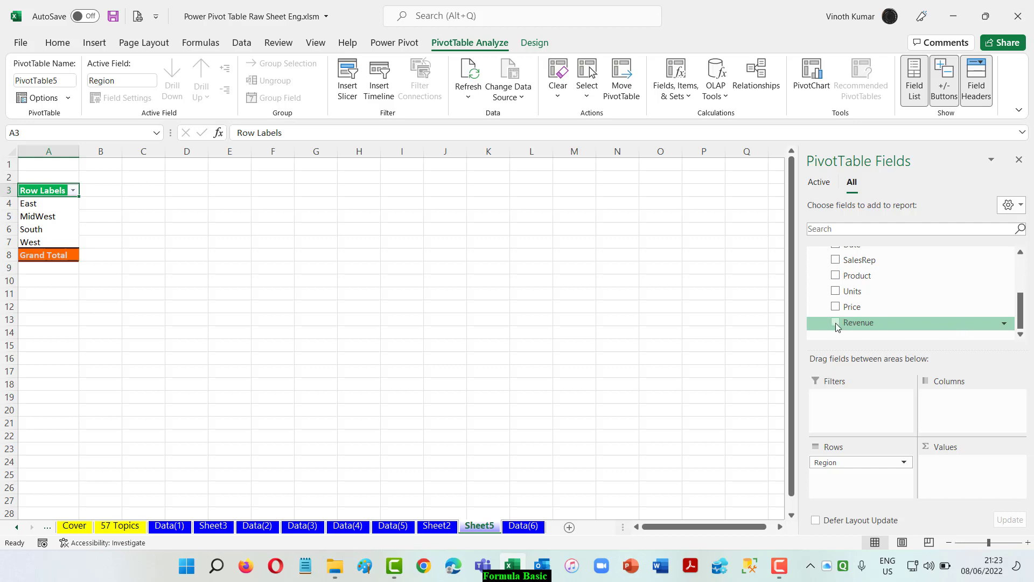
{"action": "left_click", "coordinate": [835, 322]}
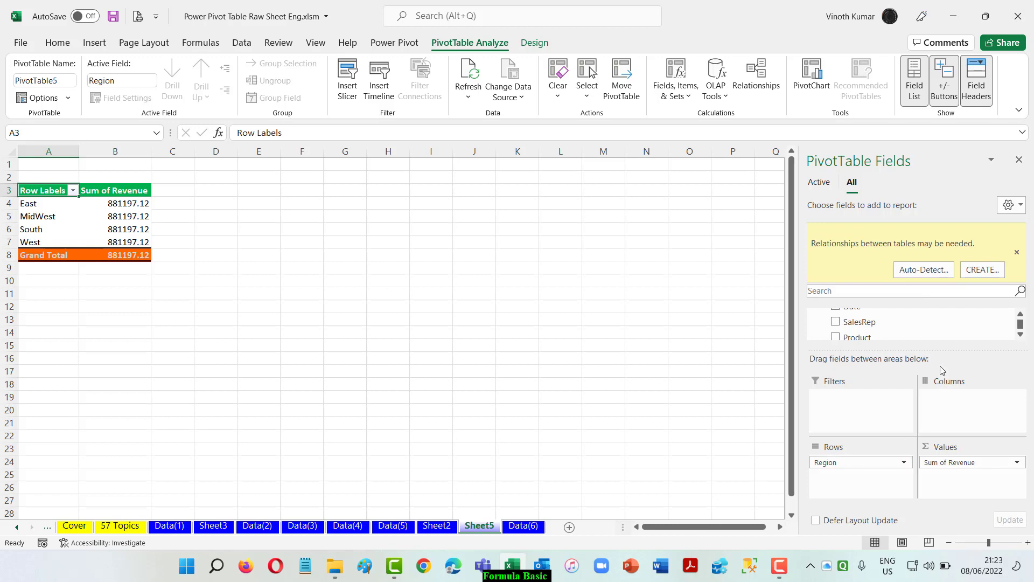
- Auto-detect the relationship between the PivotTable's source tables and close the detection results
{"action": "left_click", "coordinate": [911, 271]}
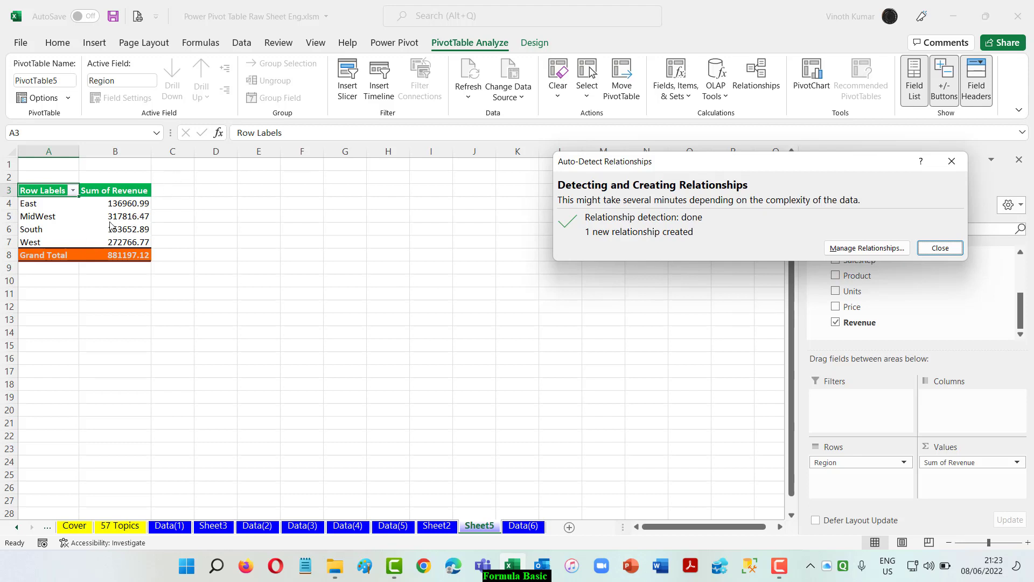
{"action": "left_click", "coordinate": [940, 248]}
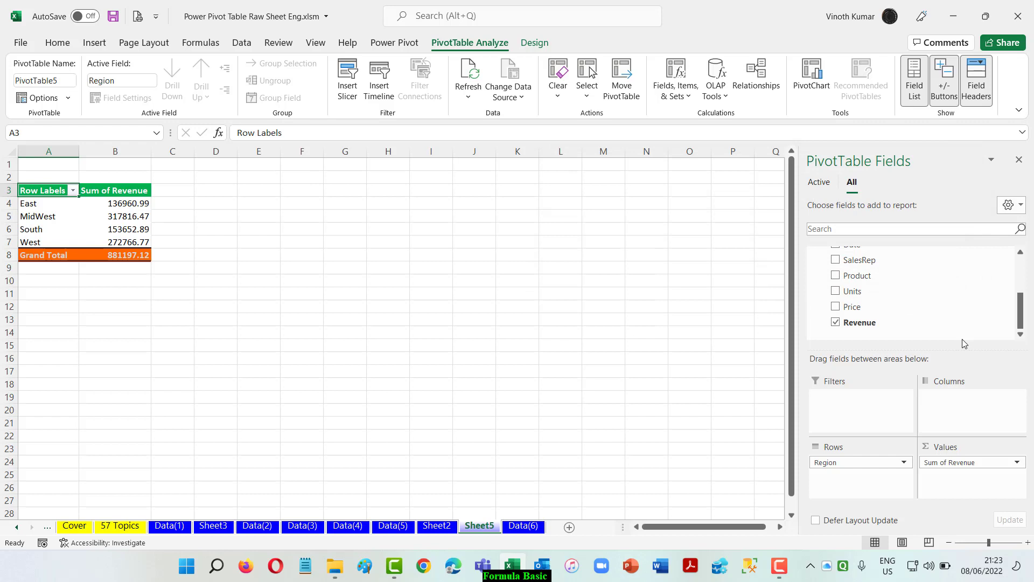
- Start a new table relationship with Transaction as the related table and SalesRep as its primary column
{"action": "left_click", "coordinate": [749, 69]}
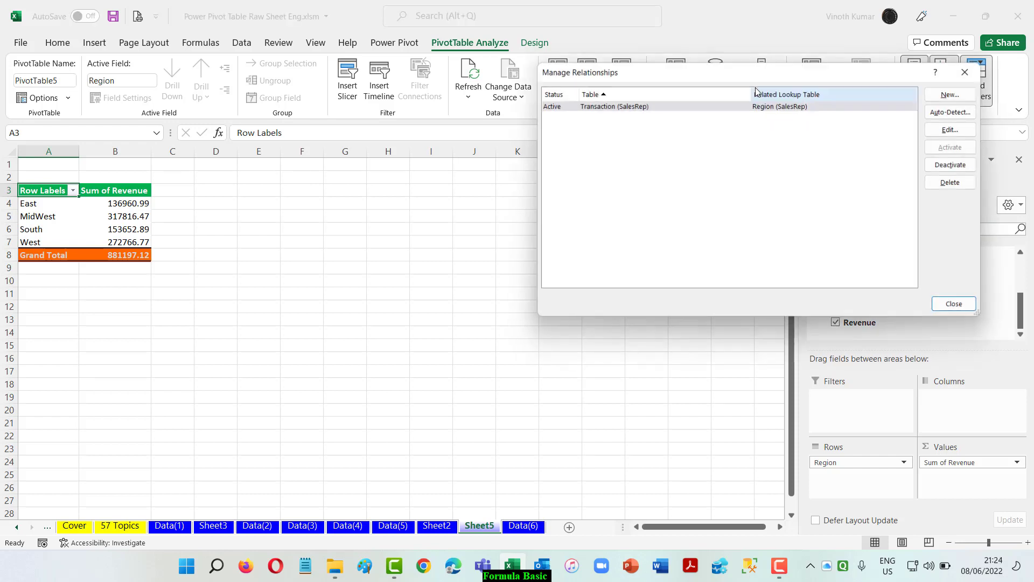
{"action": "left_click", "coordinate": [961, 95]}
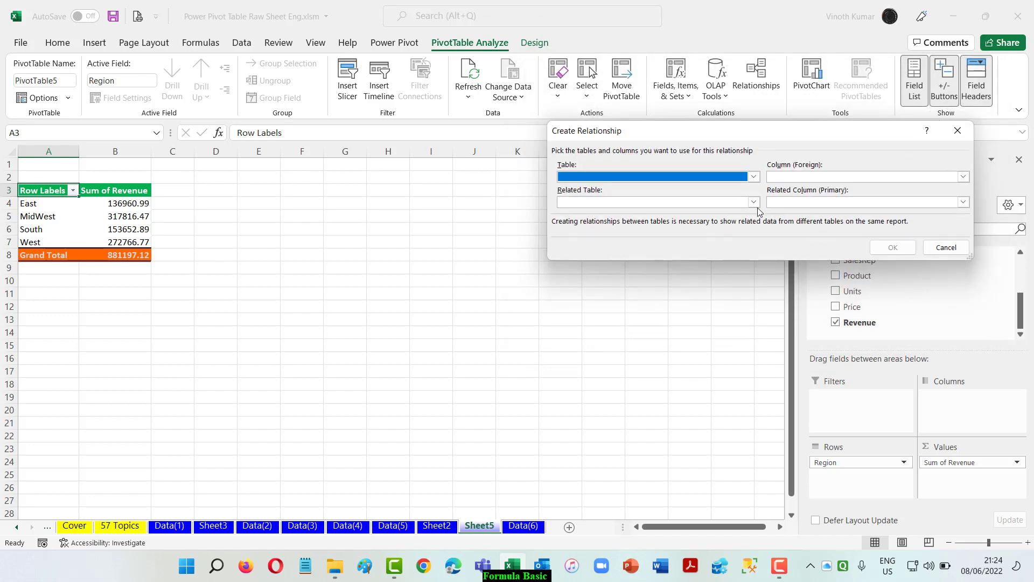
{"action": "left_click", "coordinate": [756, 205]}
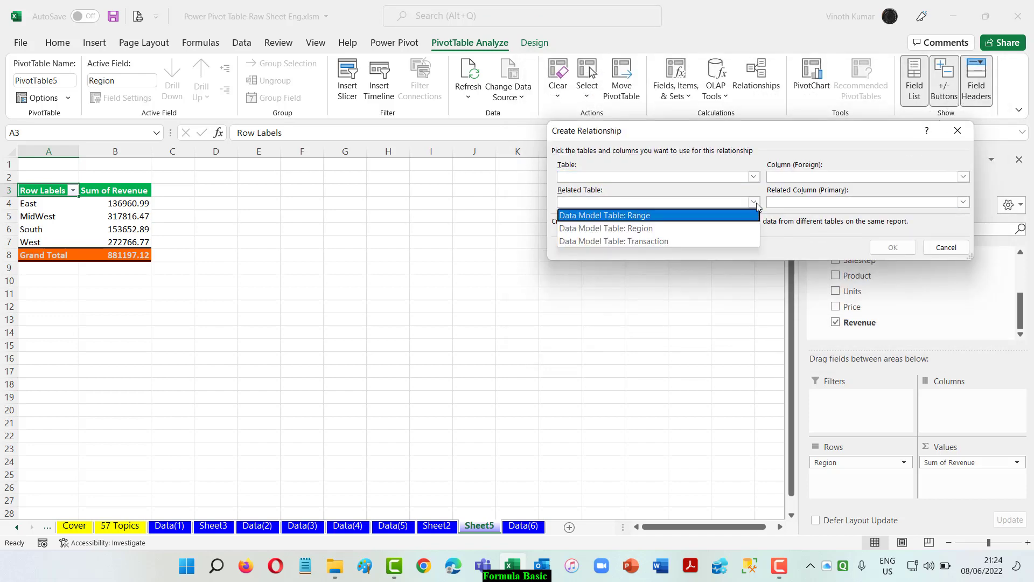
{"action": "left_click", "coordinate": [670, 241]}
{"action": "left_click", "coordinate": [755, 180]}
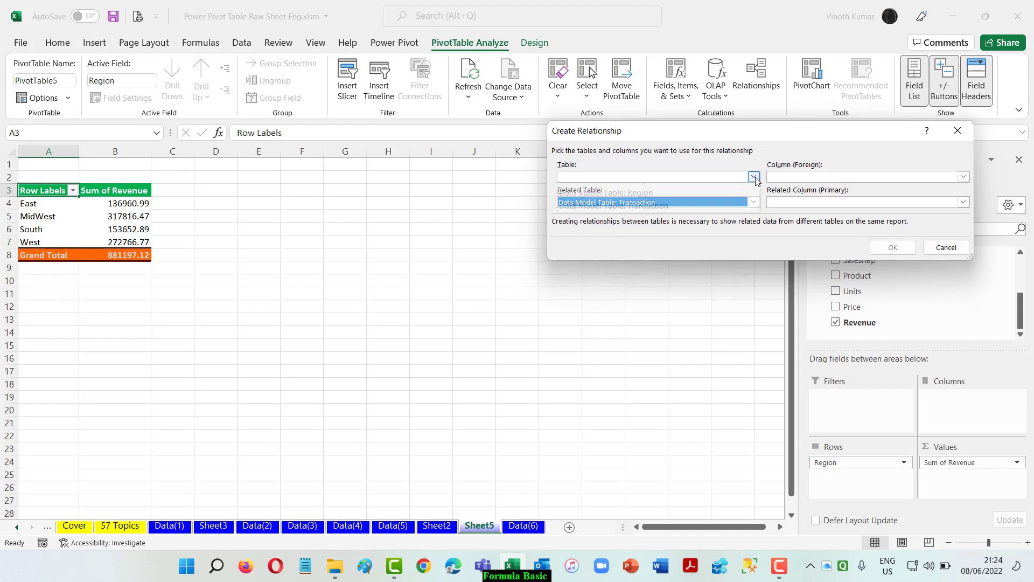
{"action": "left_click", "coordinate": [707, 251]}
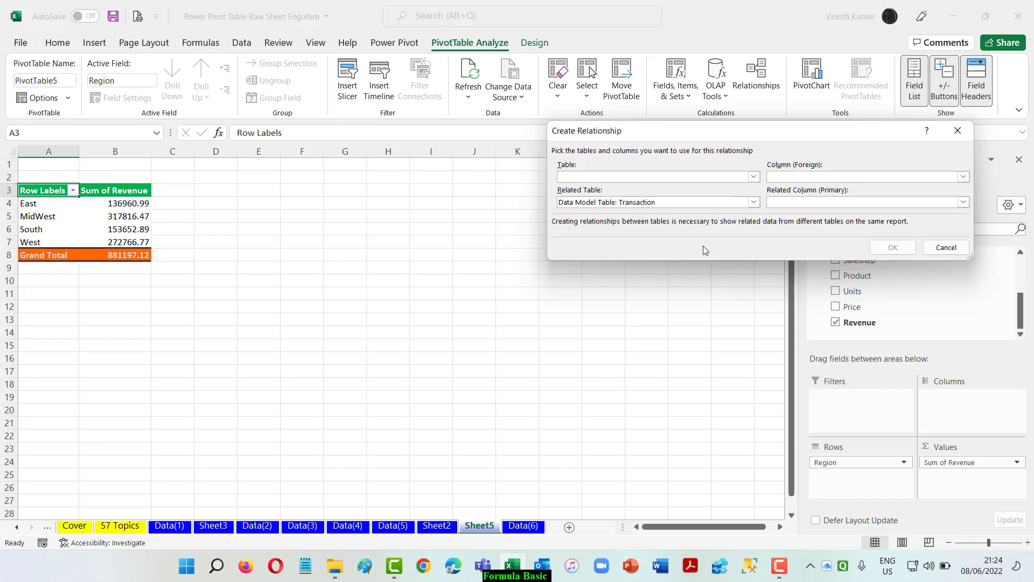
{"action": "left_click", "coordinate": [964, 202]}
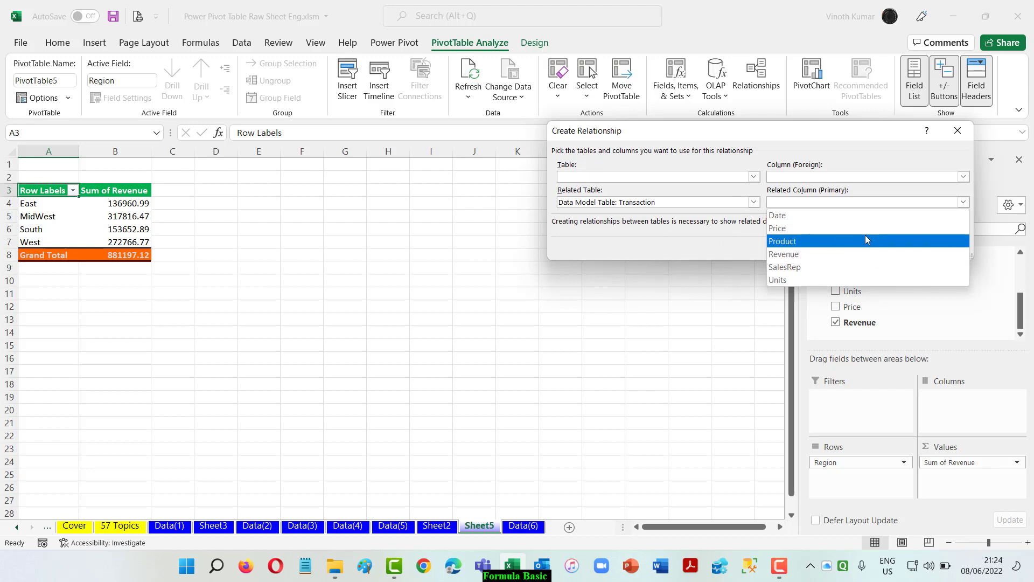
{"action": "left_click", "coordinate": [845, 266]}
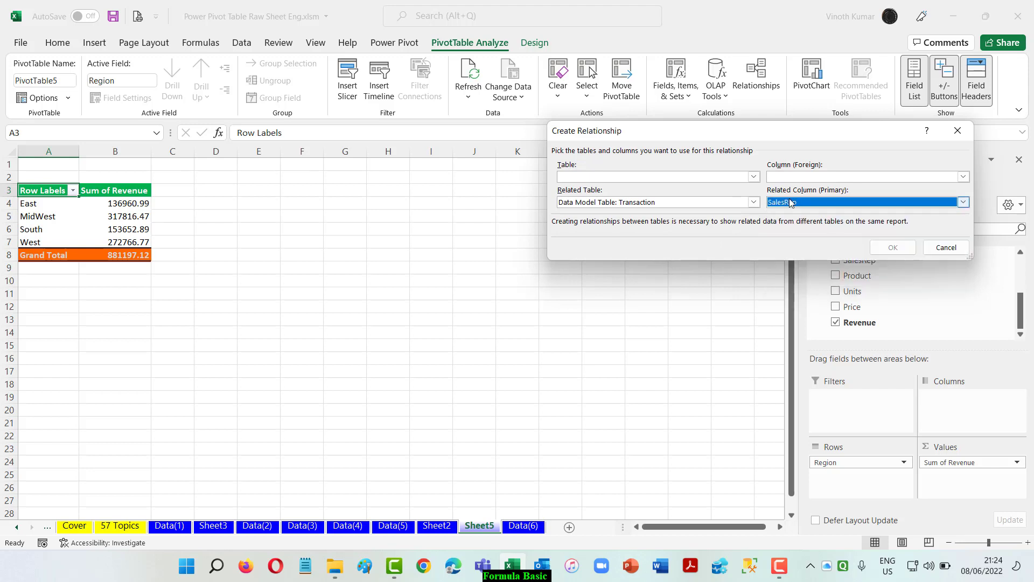
- Try to relate the Region table through its SalesRep foreign column to Transaction, and close the relationship manager
{"action": "left_click", "coordinate": [759, 178]}
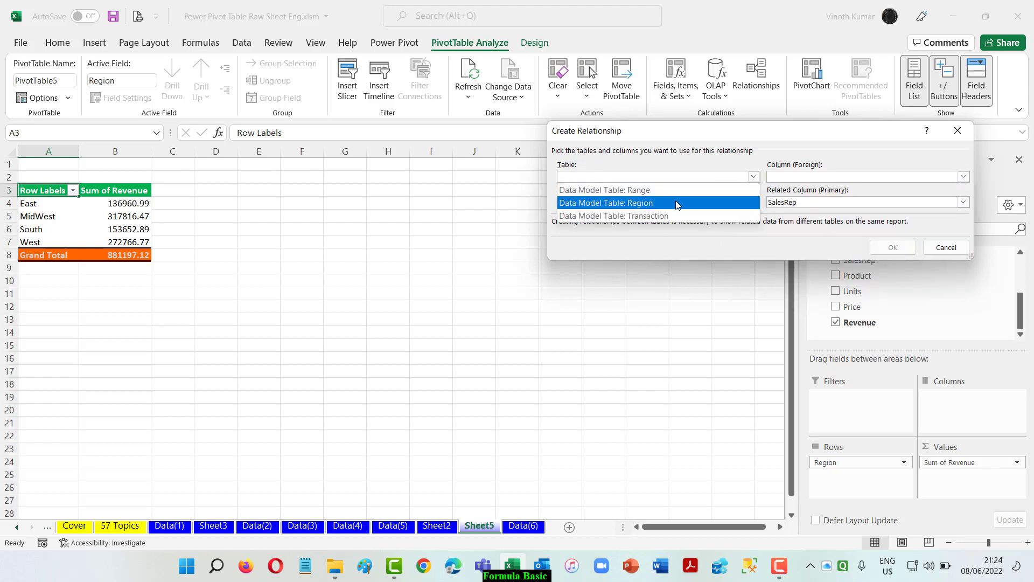
{"action": "left_click", "coordinate": [677, 203]}
{"action": "left_click", "coordinate": [963, 176]}
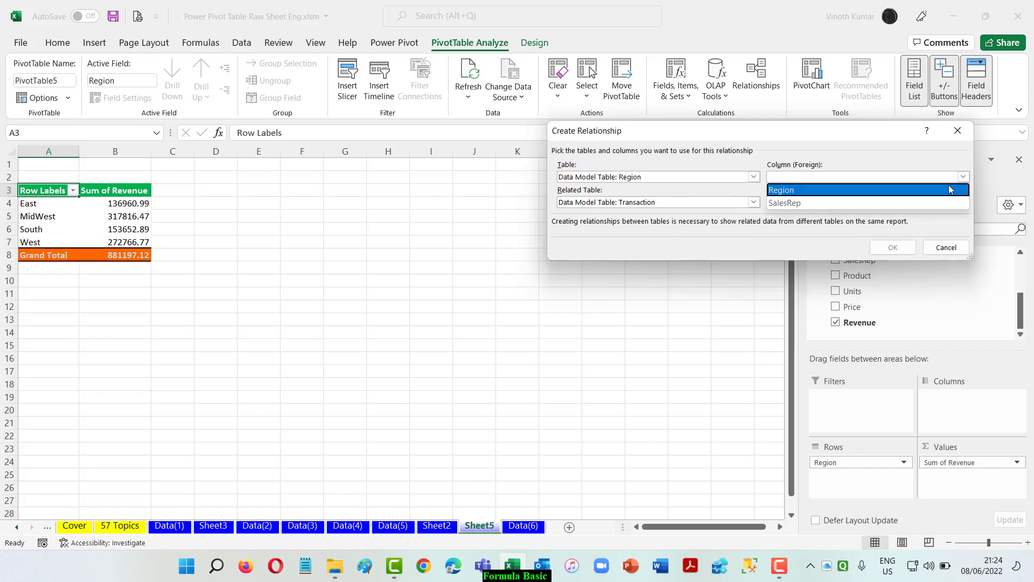
{"action": "left_click", "coordinate": [916, 203]}
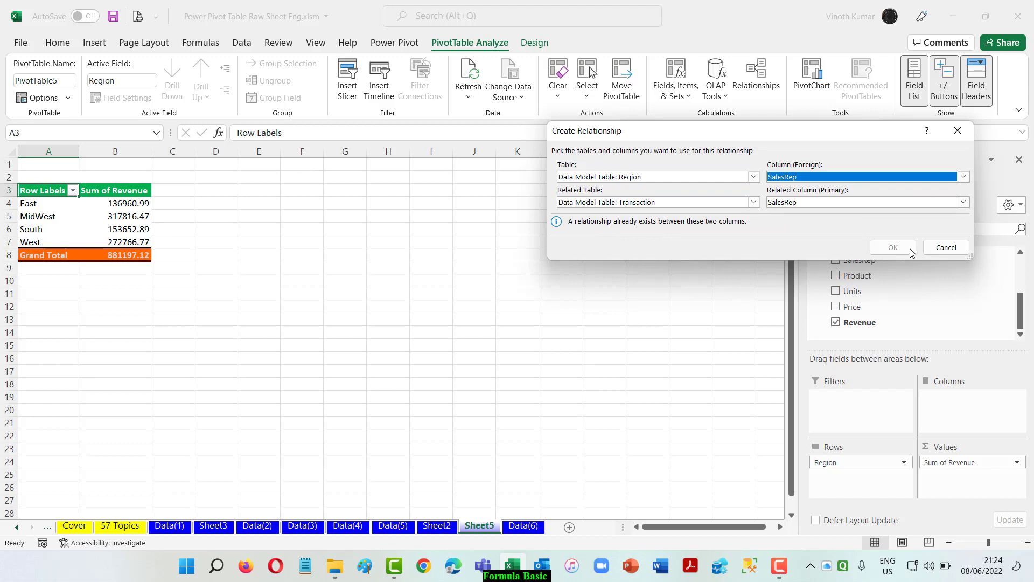
{"action": "left_click", "coordinate": [946, 248]}
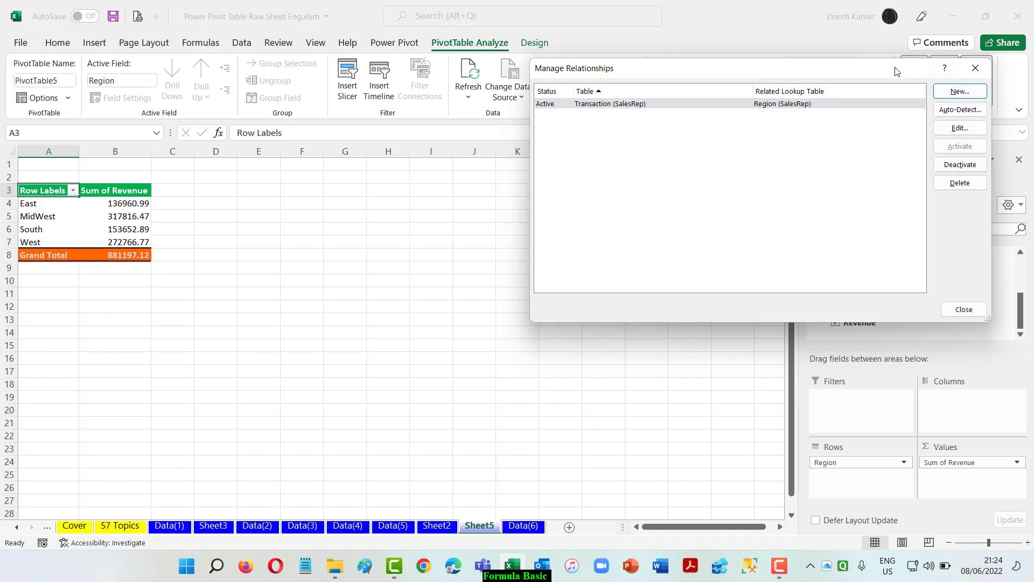
{"action": "left_click", "coordinate": [963, 309]}
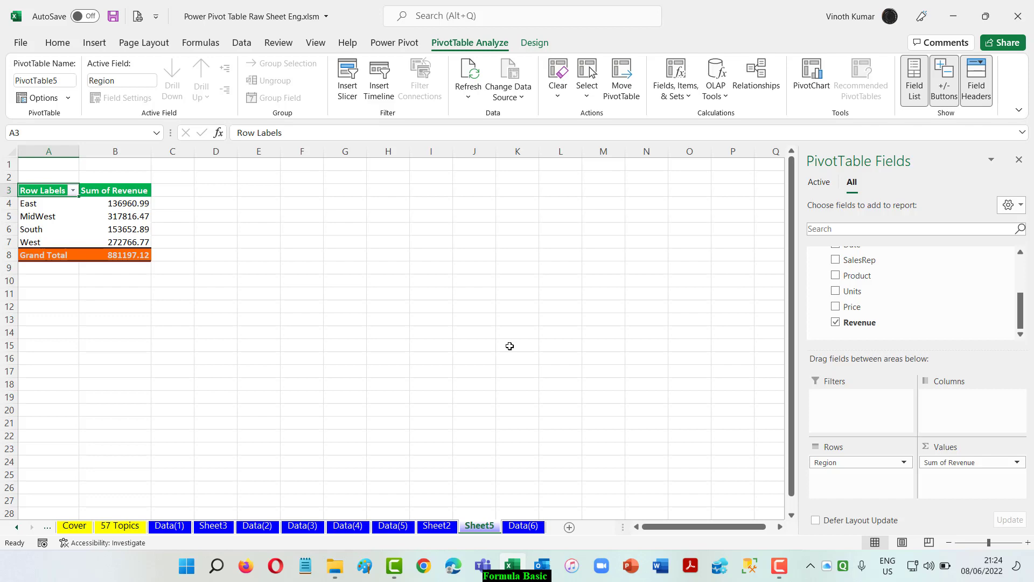
- Examine the Data Model instructions on the Data(6) sheet and the 57 Topics list down to its Power Query and Power Pivot entries
{"action": "left_click", "coordinate": [525, 526]}
{"action": "scroll", "coordinate": [295, 378], "scroll_direction": "up", "scroll_amount": 7}
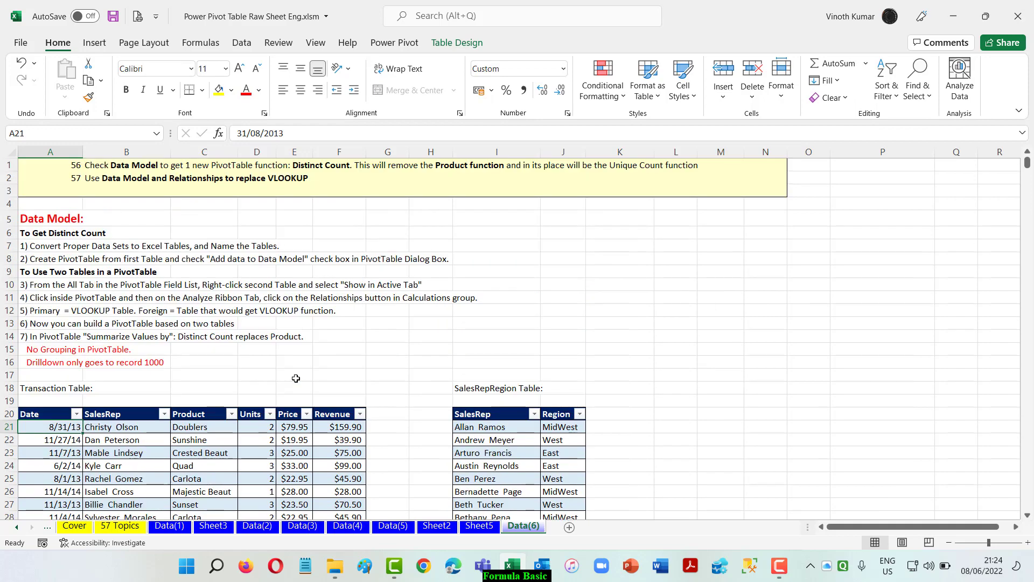
{"action": "left_click", "coordinate": [131, 528]}
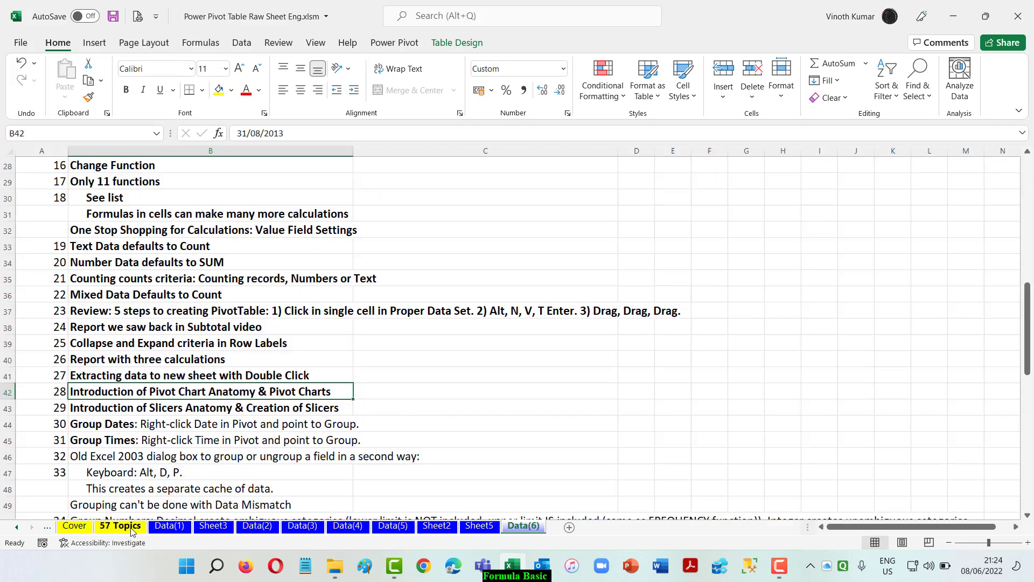
{"action": "scroll", "coordinate": [431, 424], "scroll_direction": "down", "scroll_amount": 2}
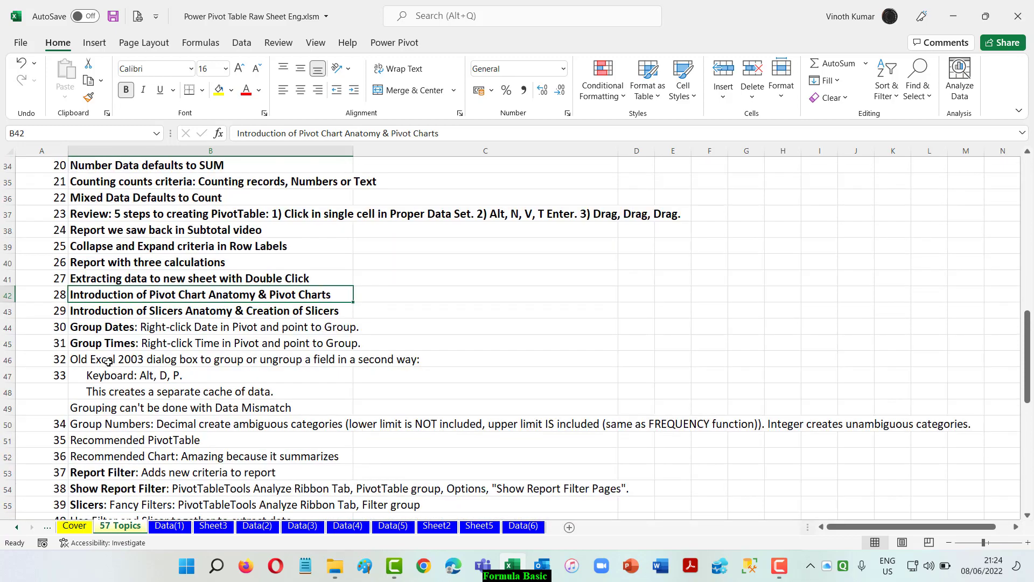
{"action": "left_click_drag", "start_coordinate": [108, 362], "coordinate": [145, 474]}
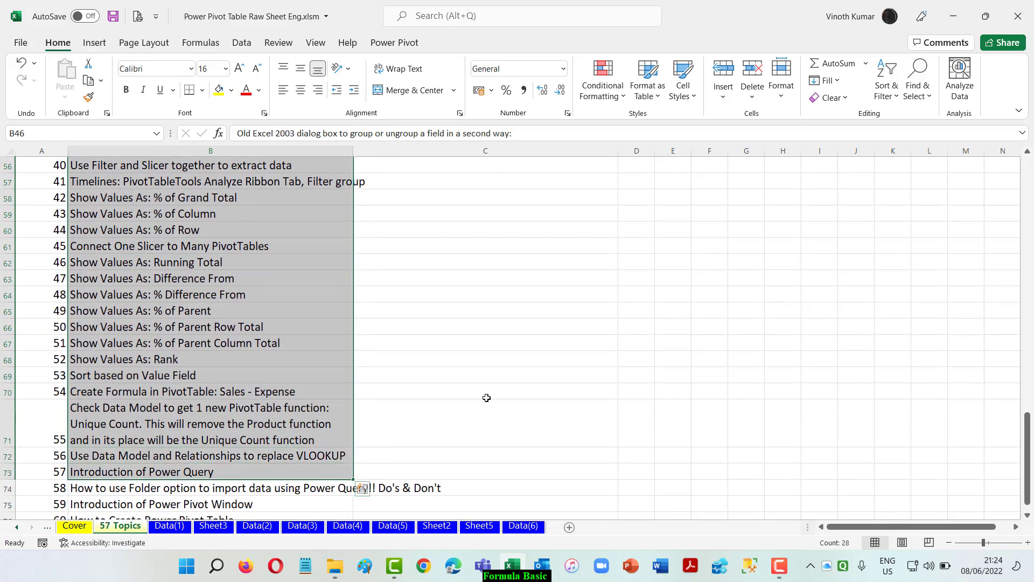
{"action": "scroll", "coordinate": [486, 397], "scroll_direction": "down", "scroll_amount": 2}
{"action": "left_click", "coordinate": [567, 365]}
{"action": "left_click", "coordinate": [184, 376]}
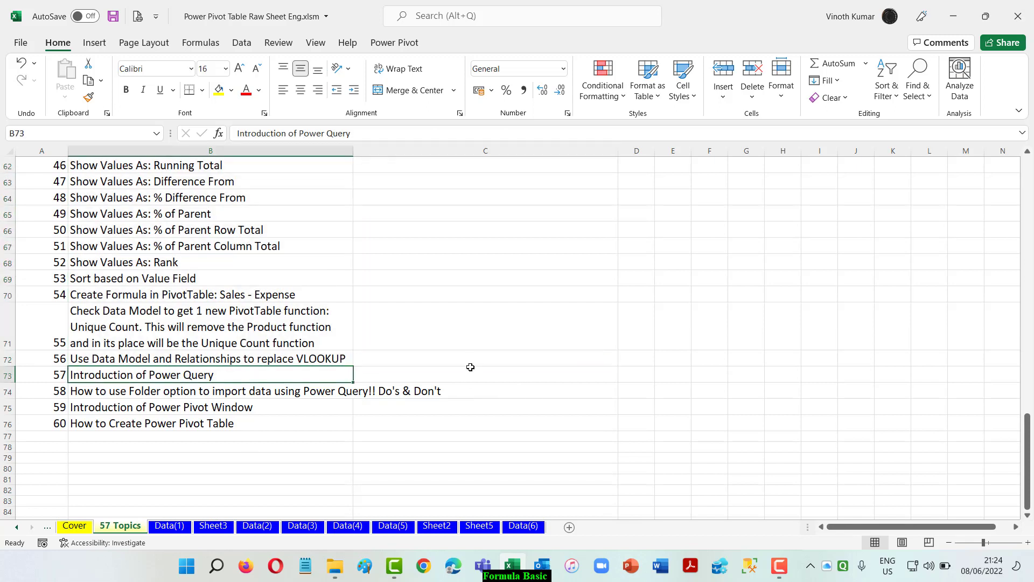
{"action": "left_click", "coordinate": [173, 407]}
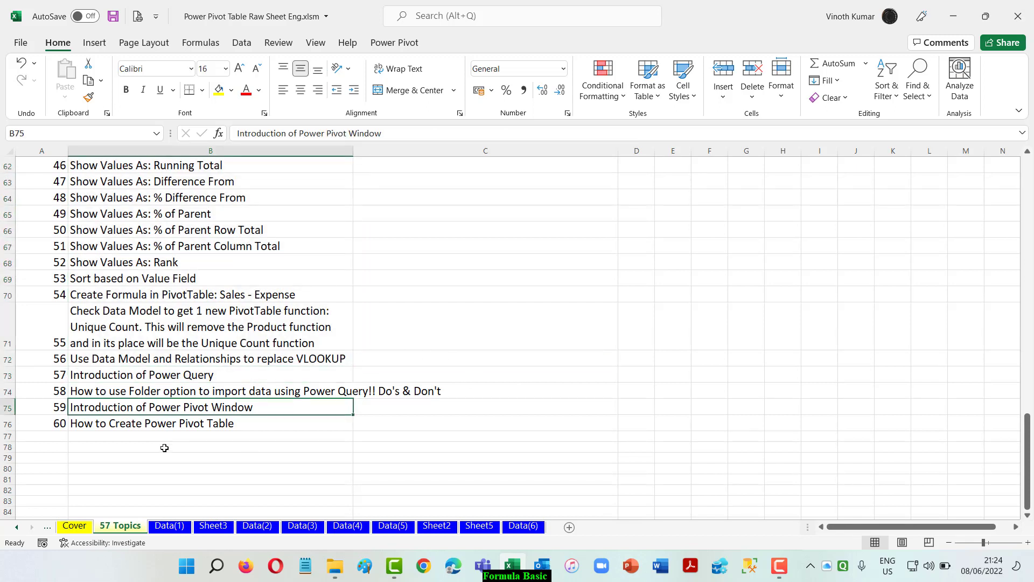